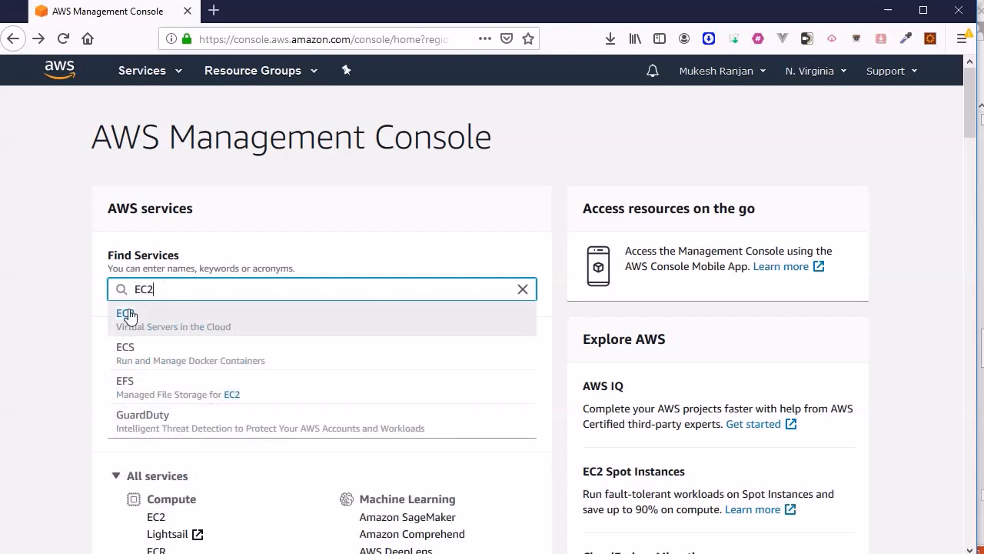
Open the EC2 service and review the resources, service health and scheduled events on its dashboard.
click(128, 315)
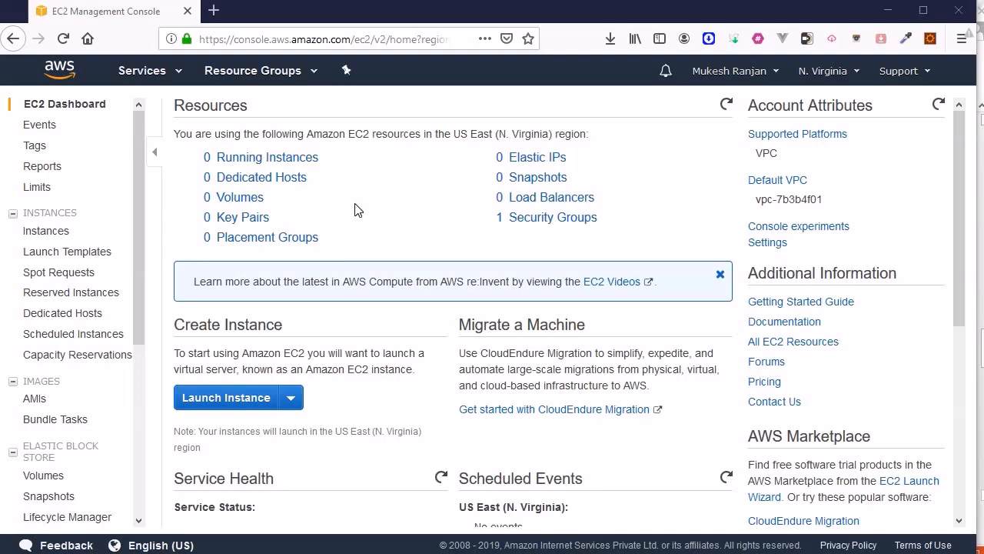
scroll(354, 207, down, 3)
scroll(354, 208, up, 3)
scroll(223, 323, down, 3)
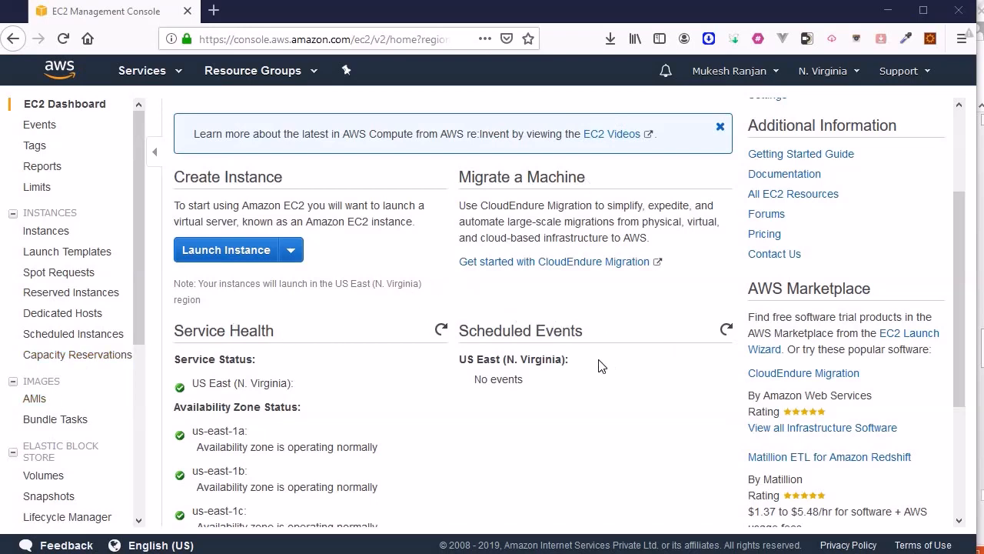
scroll(578, 343, up, 3)
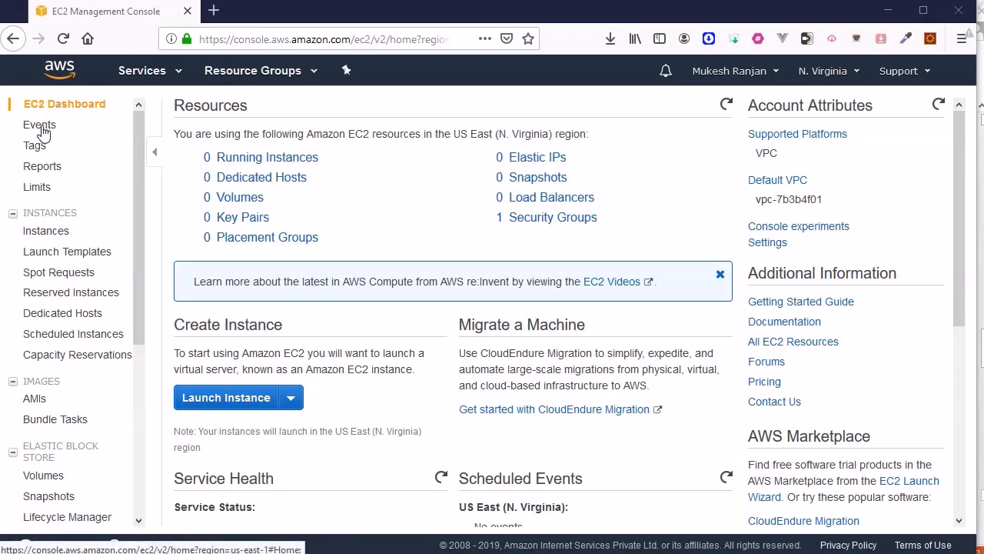
Open the Instances list and look through the EC2 navigation sections from Instances to Auto Scaling.
click(55, 240)
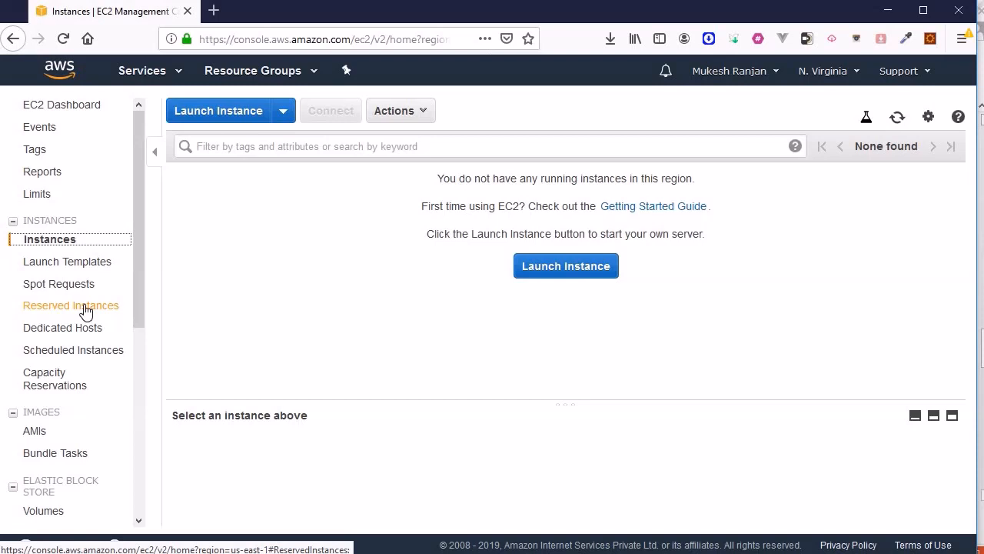
scroll(91, 314, down, 5)
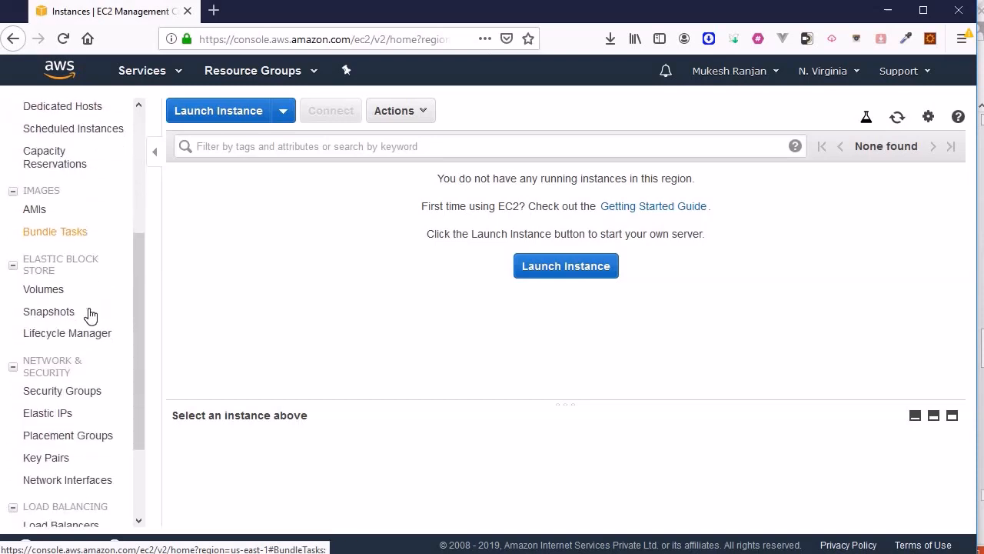
scroll(90, 235, up, 2)
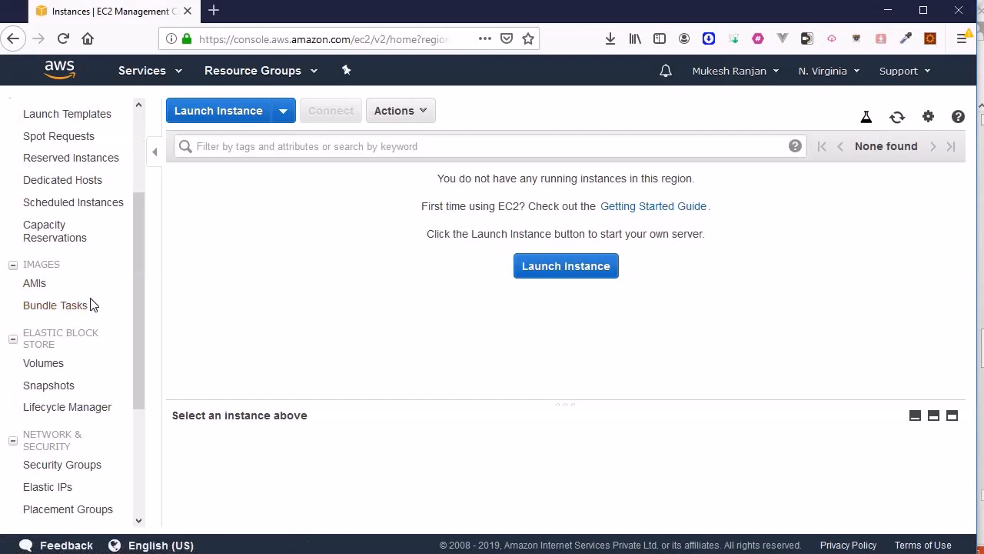
scroll(90, 305, down, 5)
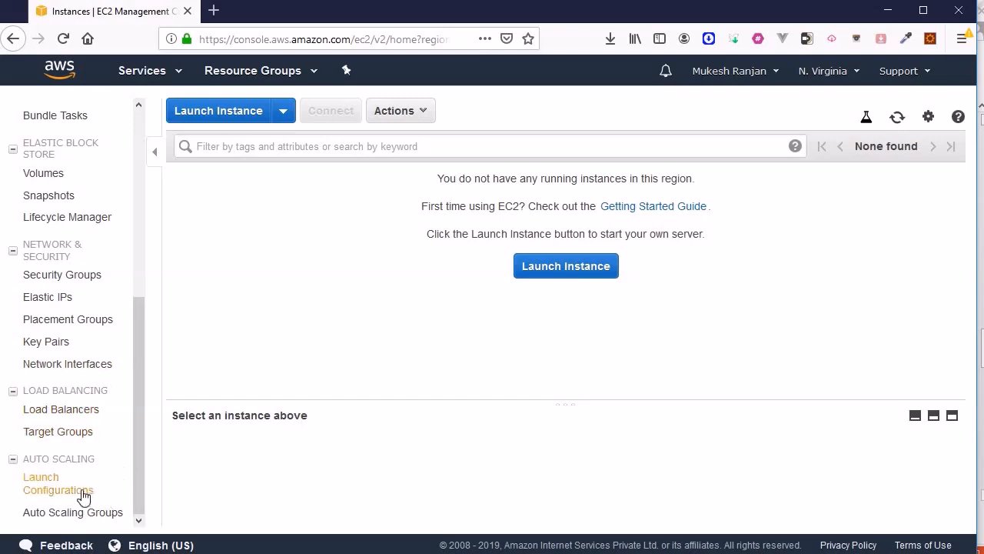
scroll(75, 377, up, 4)
scroll(75, 379, up, 1)
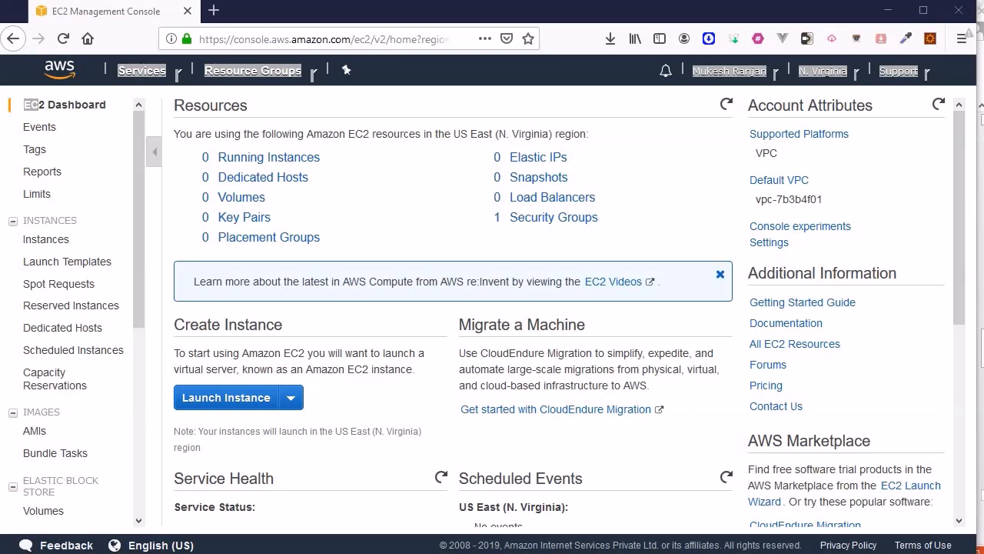
Start launching a new EC2 instance and restrict the AMI list to free tier only.
click(185, 398)
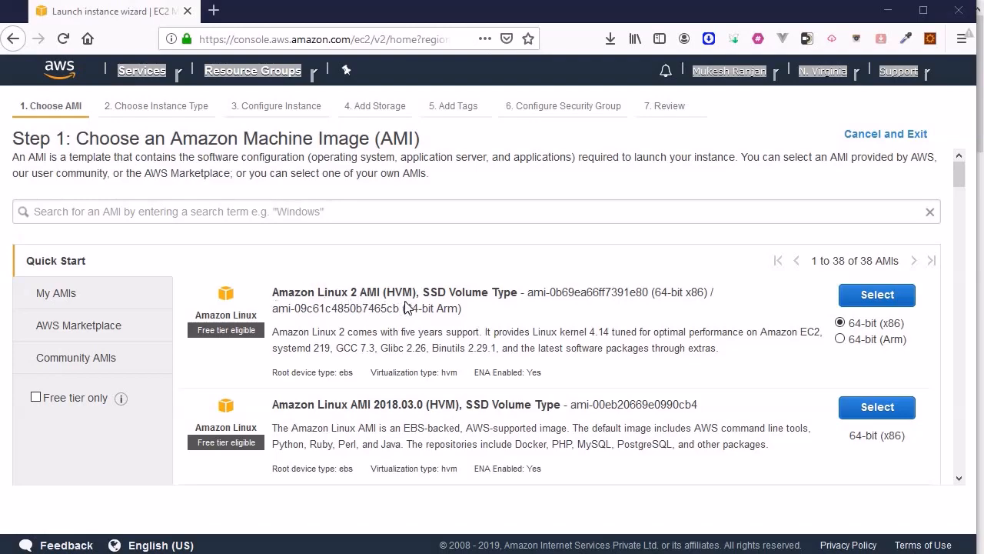
scroll(405, 303, down, 5)
scroll(405, 301, down, 3)
scroll(404, 301, up, 10)
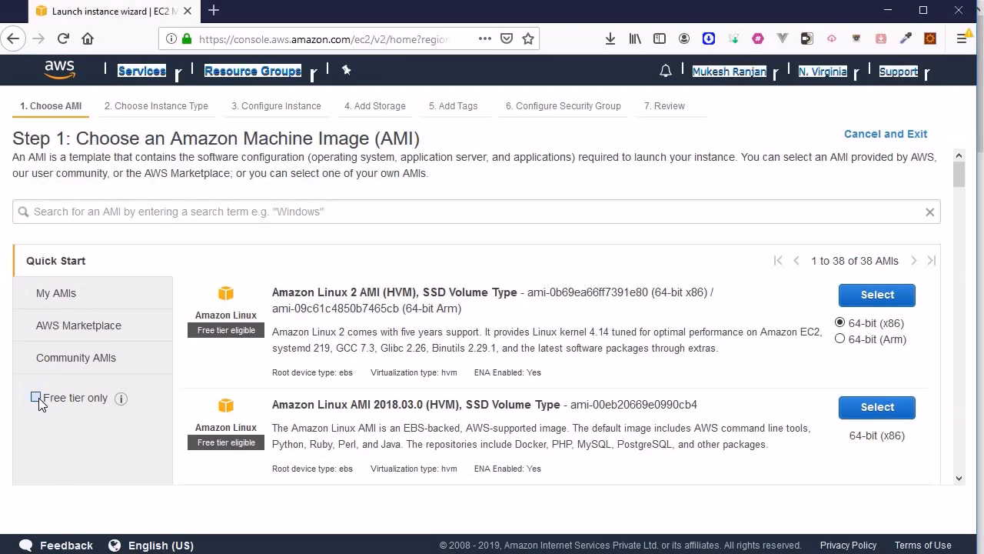
click(37, 398)
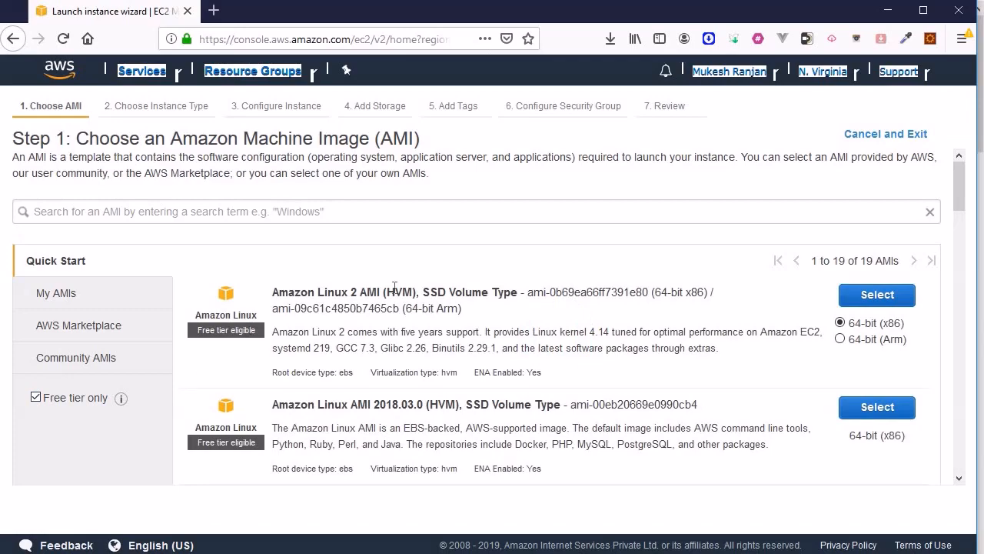
Choose the Amazon Linux 2 AMI (HVM), SSD Volume Type, with 64-bit (x86) architecture.
scroll(394, 287, down, 7)
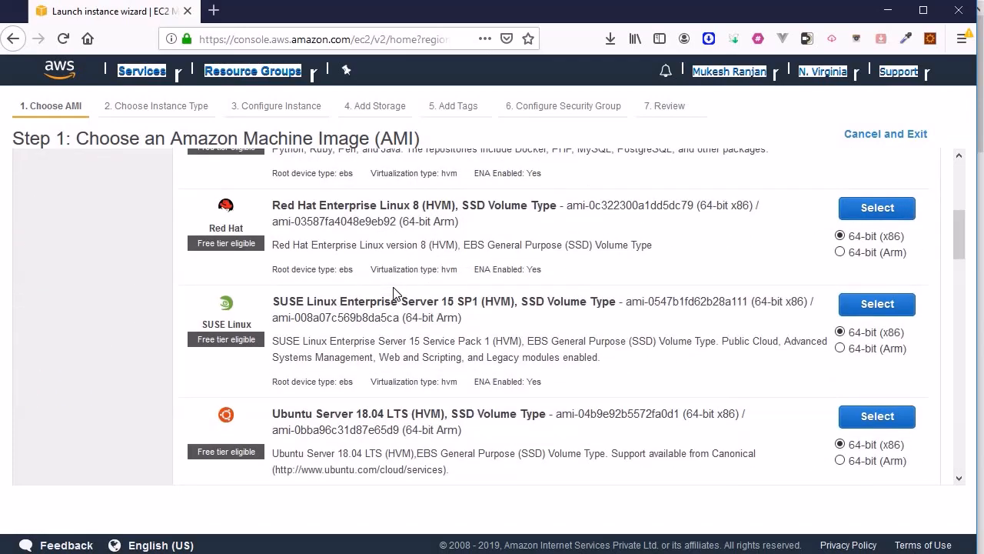
scroll(394, 287, down, 4)
scroll(395, 288, up, 11)
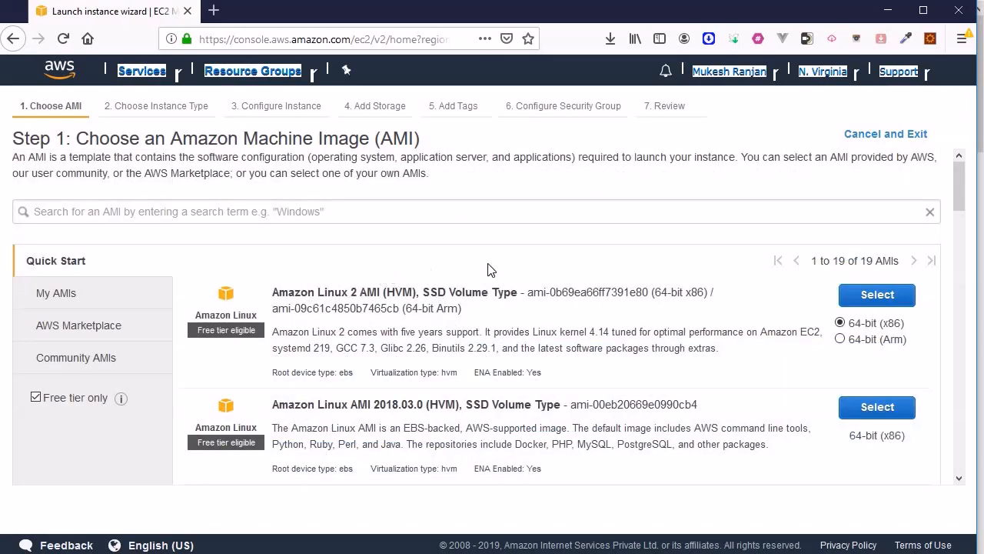
click(877, 295)
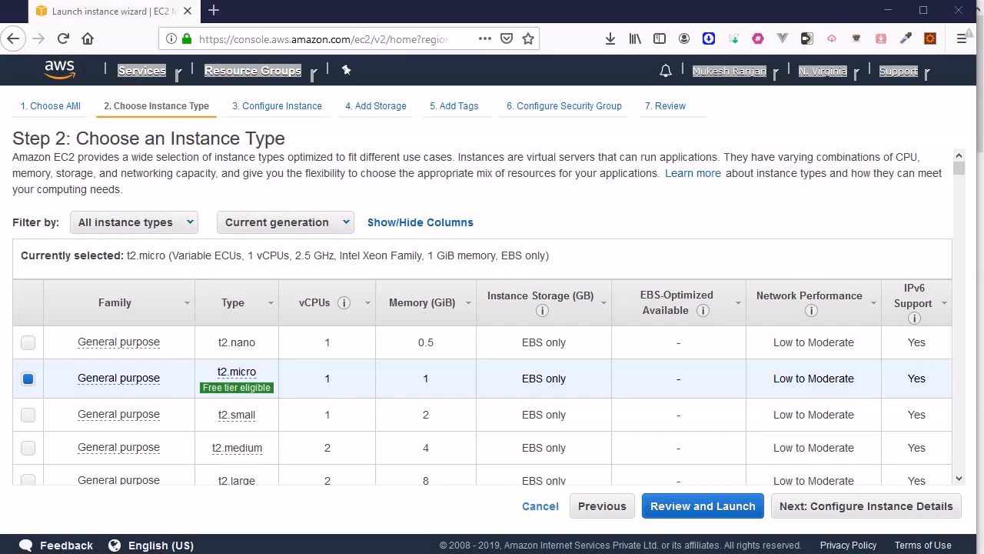
Examine the available instance types, comparing their family, vCPUs, memory, storage and network performance.
scroll(195, 413, down, 5)
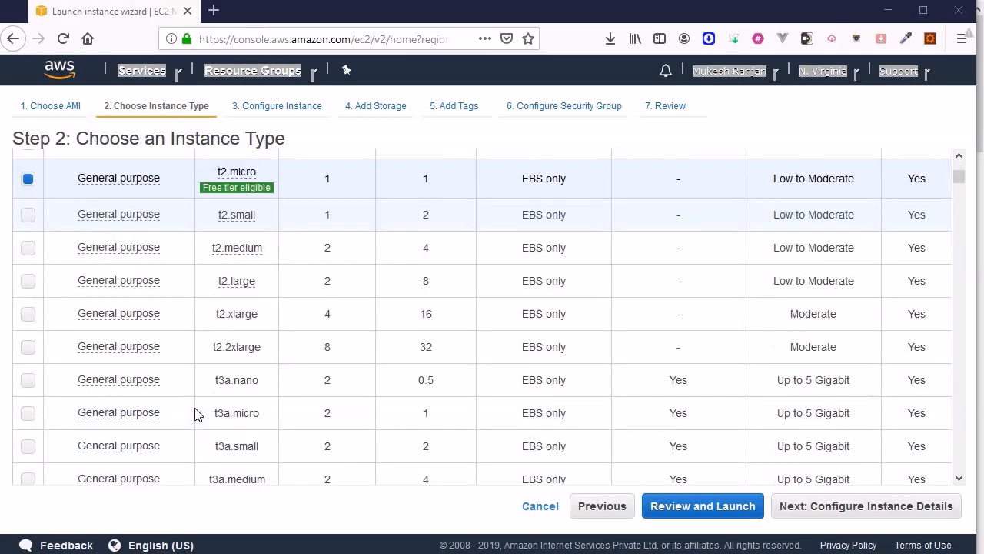
scroll(195, 414, up, 2)
scroll(153, 412, down, 15)
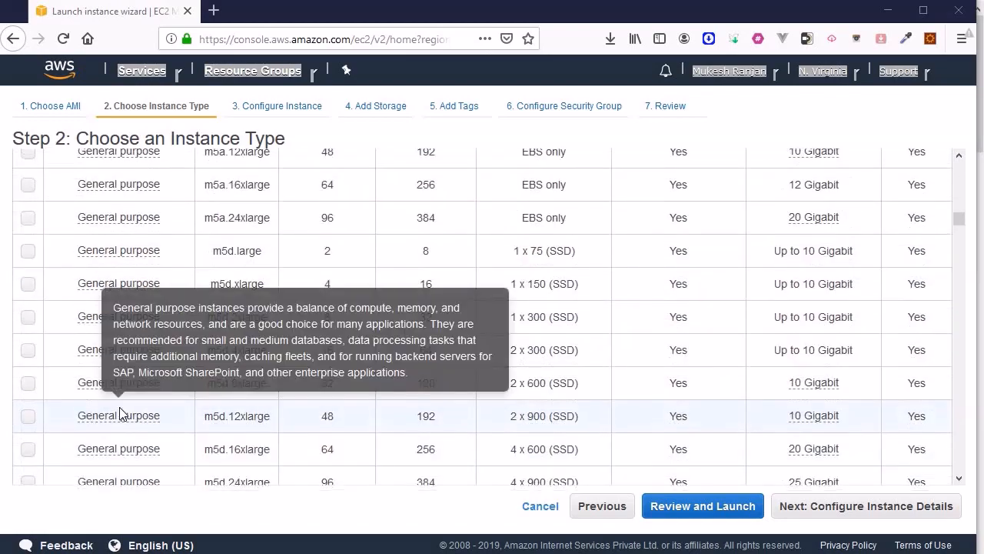
scroll(120, 411, up, 10)
scroll(120, 413, up, 10)
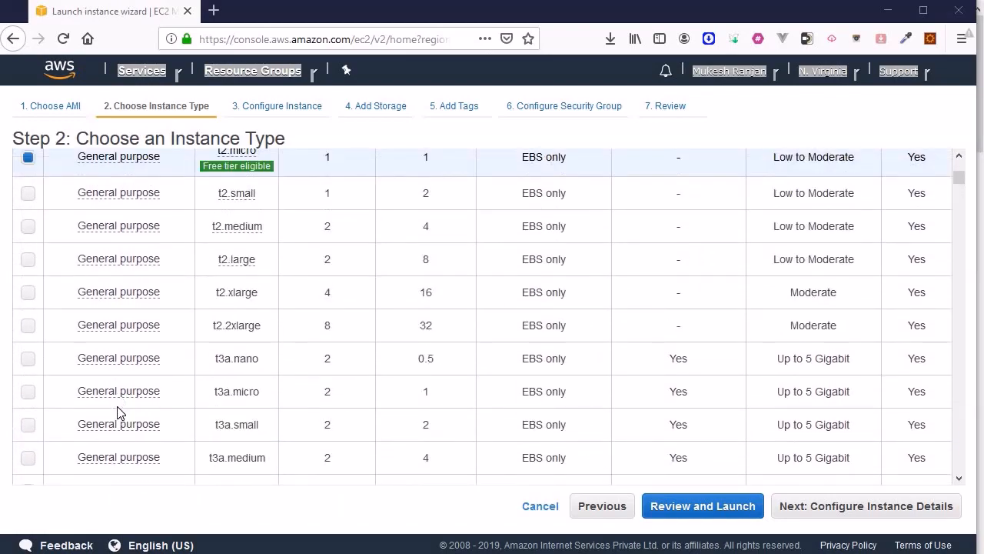
scroll(119, 413, down, 10)
scroll(119, 413, down, 12)
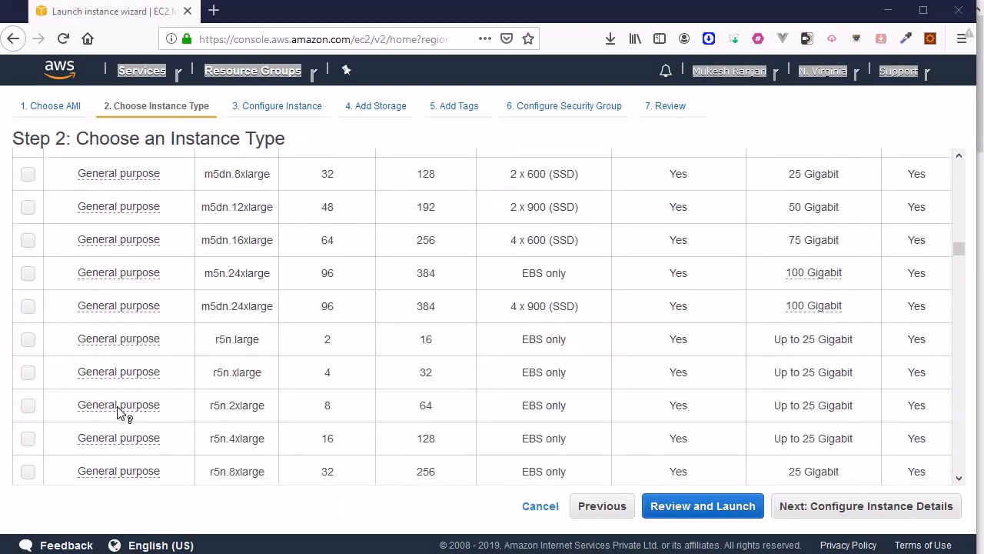
scroll(116, 415, up, 8)
scroll(106, 428, down, 5)
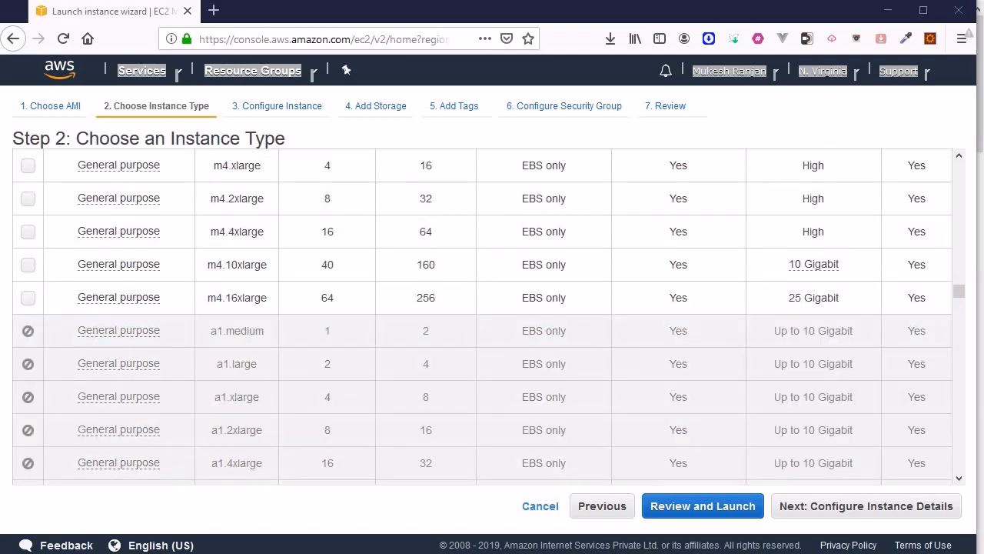
scroll(294, 300, up, 10)
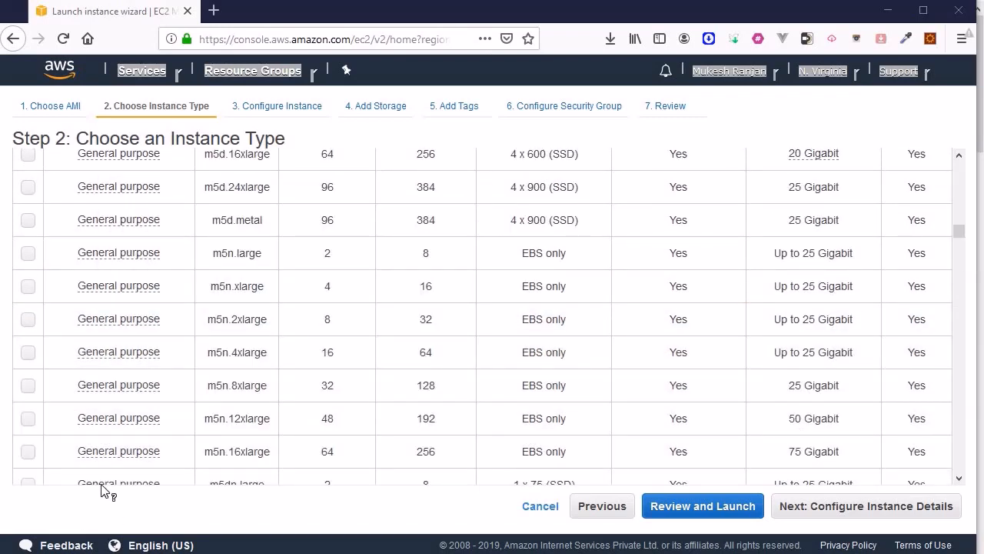
scroll(107, 400, up, 8)
scroll(105, 396, up, 5)
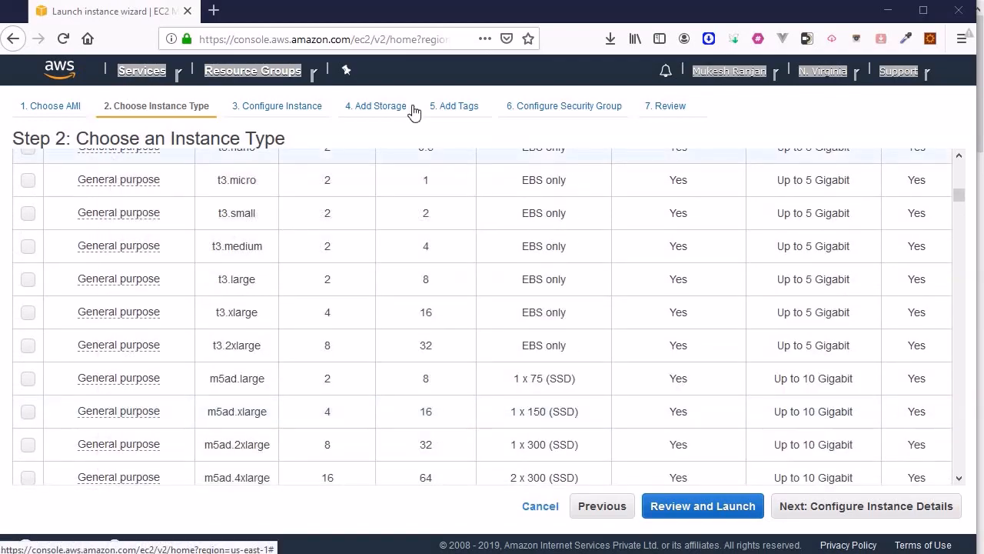
scroll(459, 221, up, 4)
scroll(460, 224, up, 5)
scroll(459, 224, down, 2)
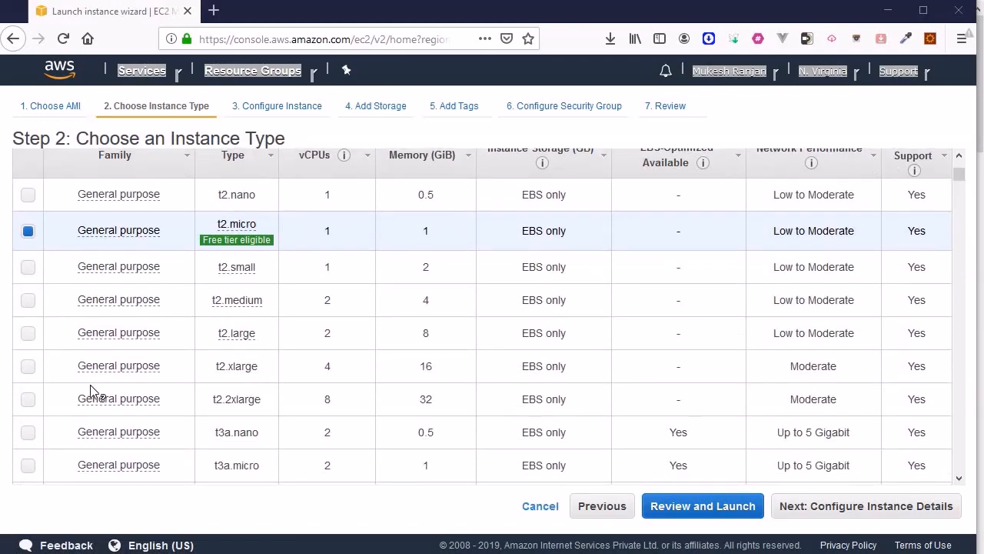
Keep the free-tier t2.micro instance type and continue to configuring the instance details.
scroll(248, 300, up, 1)
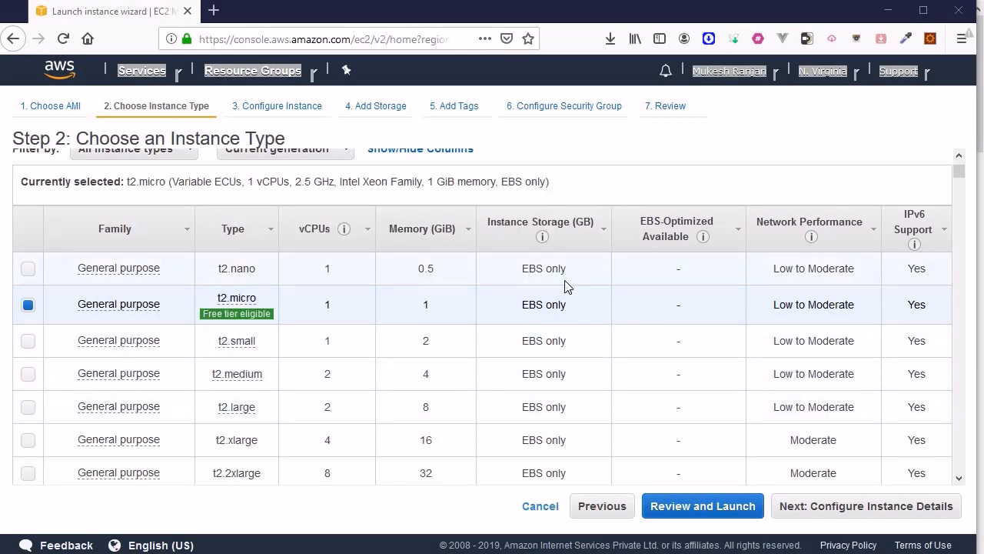
scroll(658, 282, down, 5)
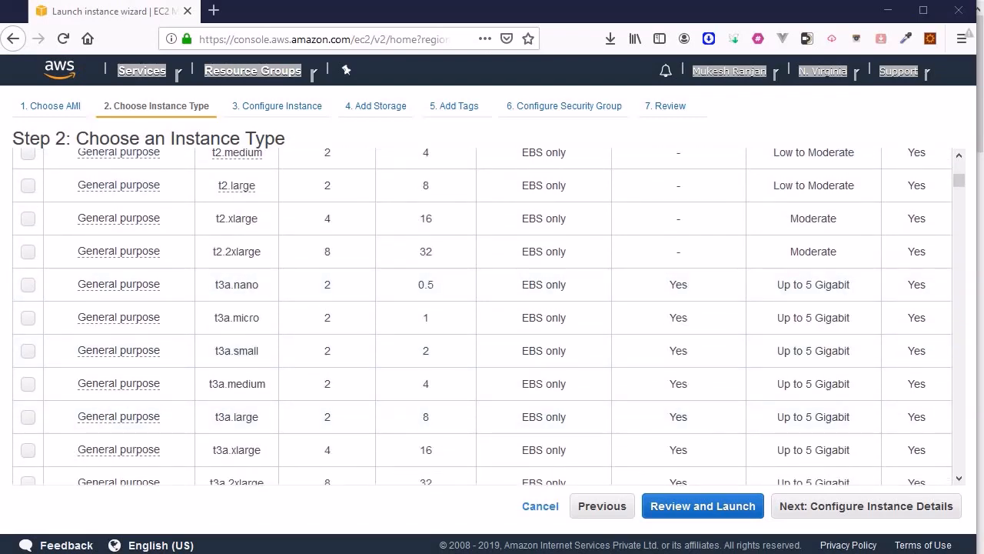
scroll(492, 315, up, 7)
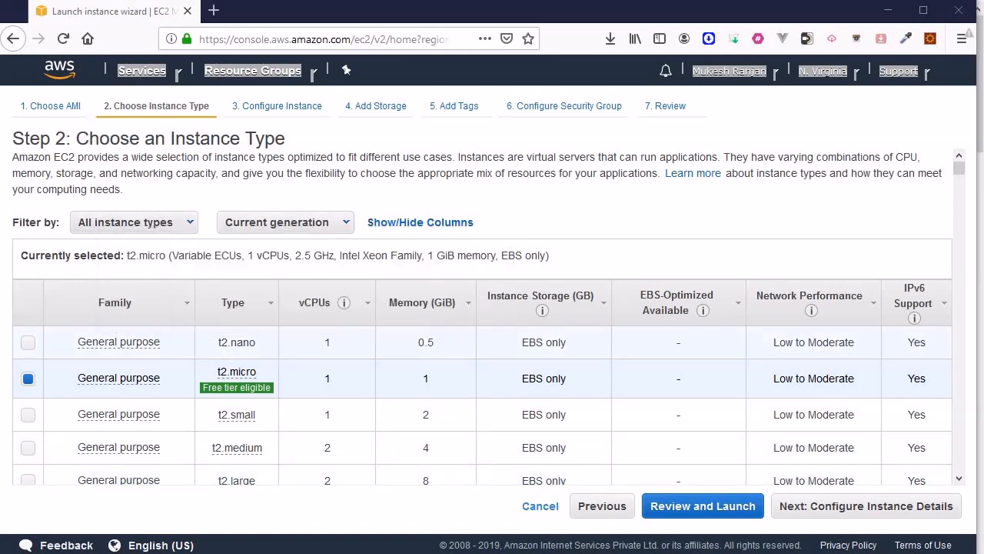
click(883, 514)
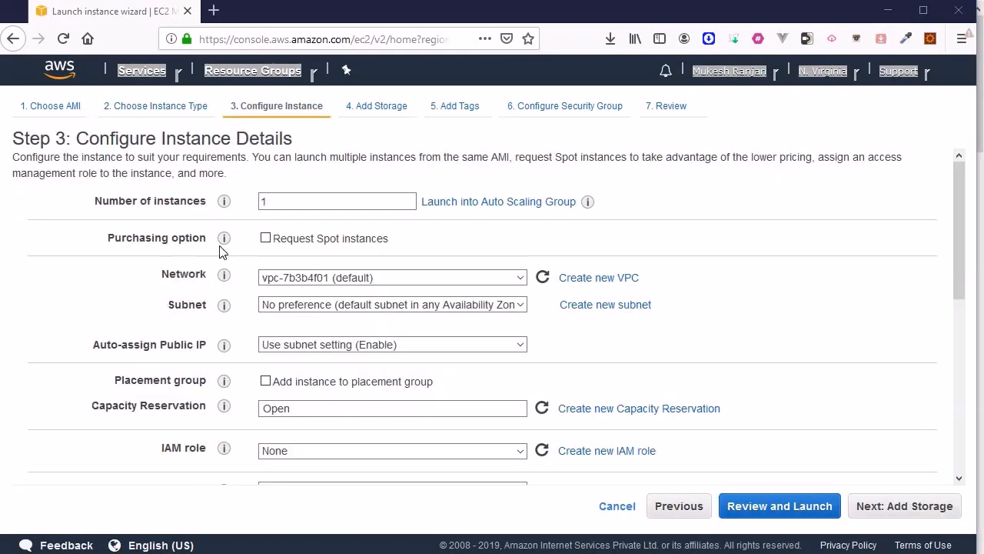
Enable the Spot instances request to view its pricing and maximum price option, and disable it again.
click(273, 201)
click(267, 240)
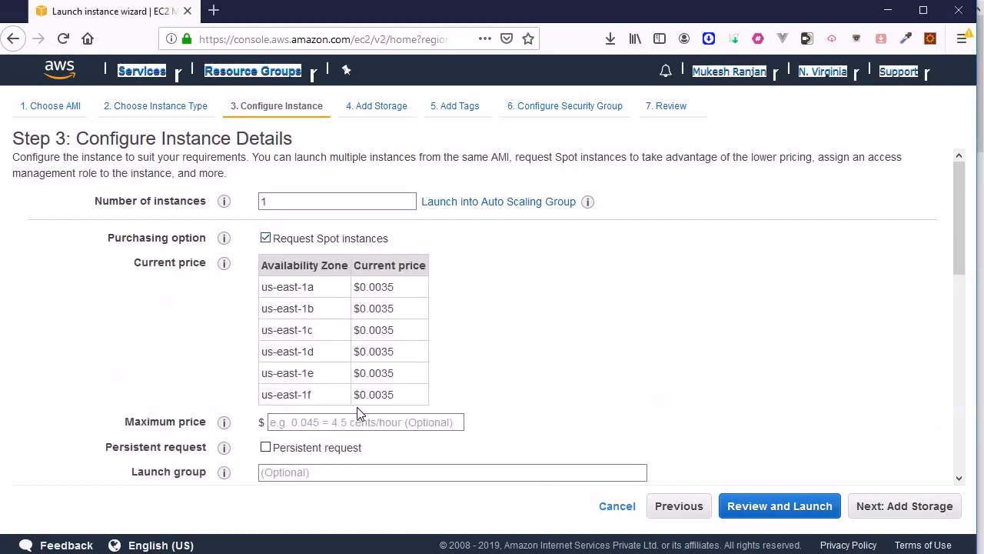
click(286, 422)
click(267, 238)
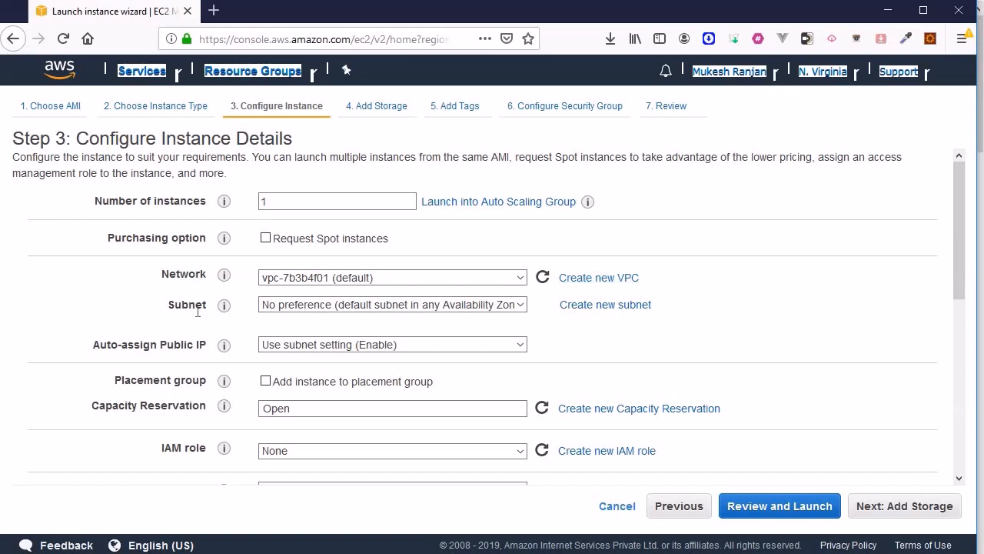
Review the subnet choices and the remaining instance settings, from IAM role and shutdown behavior to the Advanced Details user data.
click(321, 308)
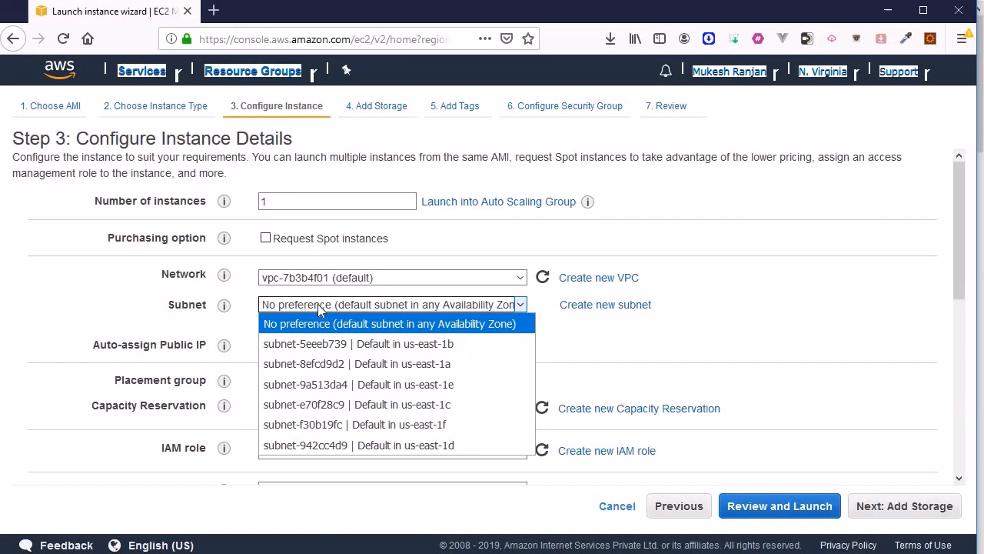
click(317, 304)
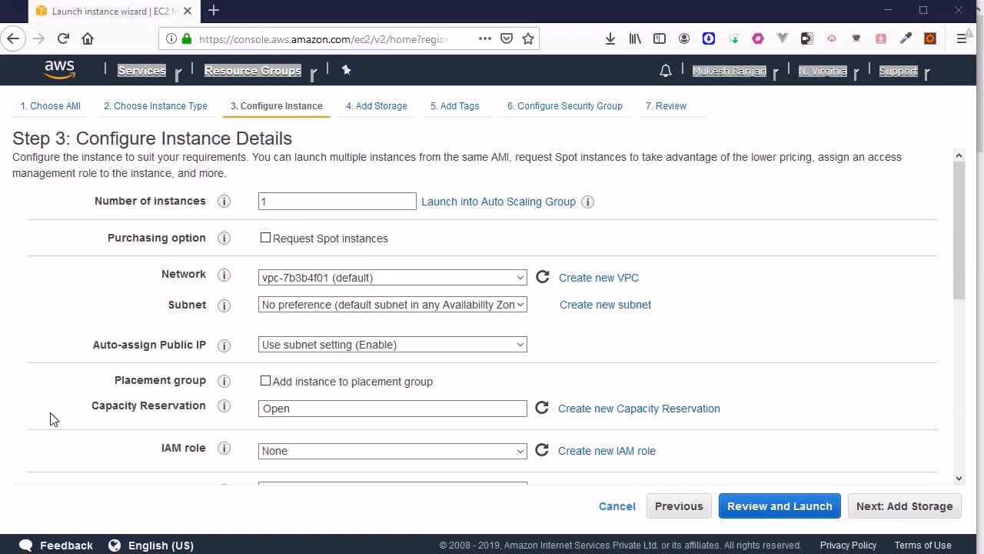
scroll(48, 419, down, 2)
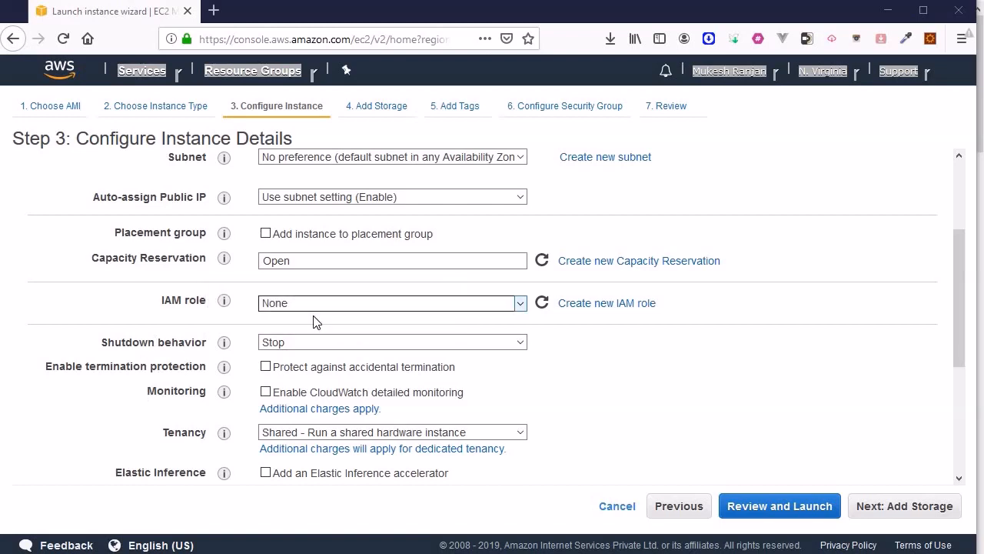
click(318, 345)
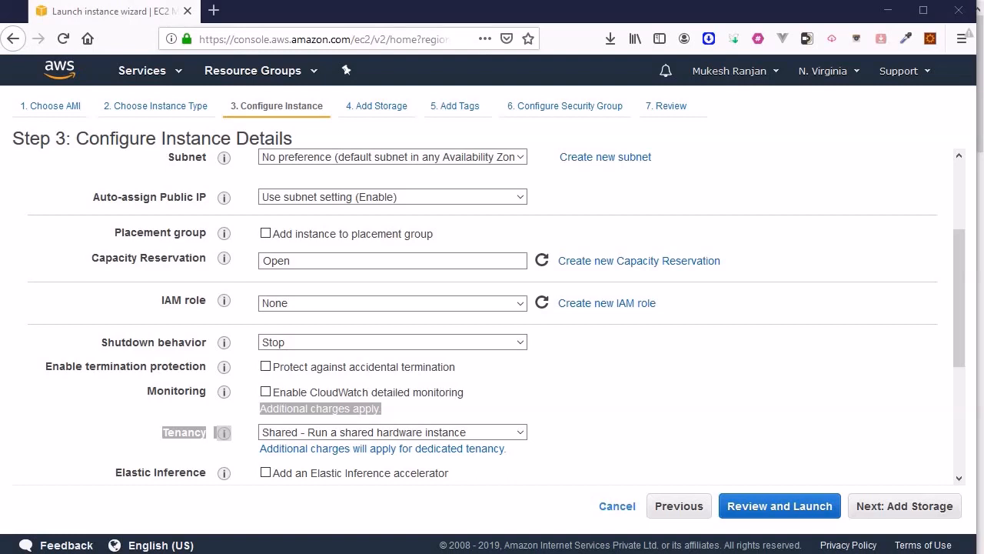
click(585, 408)
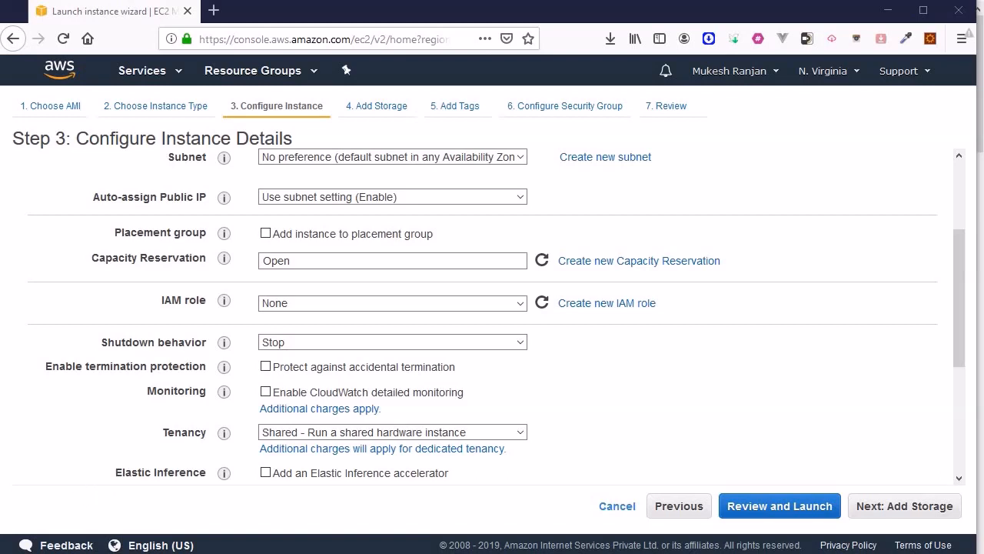
scroll(115, 465, down, 2)
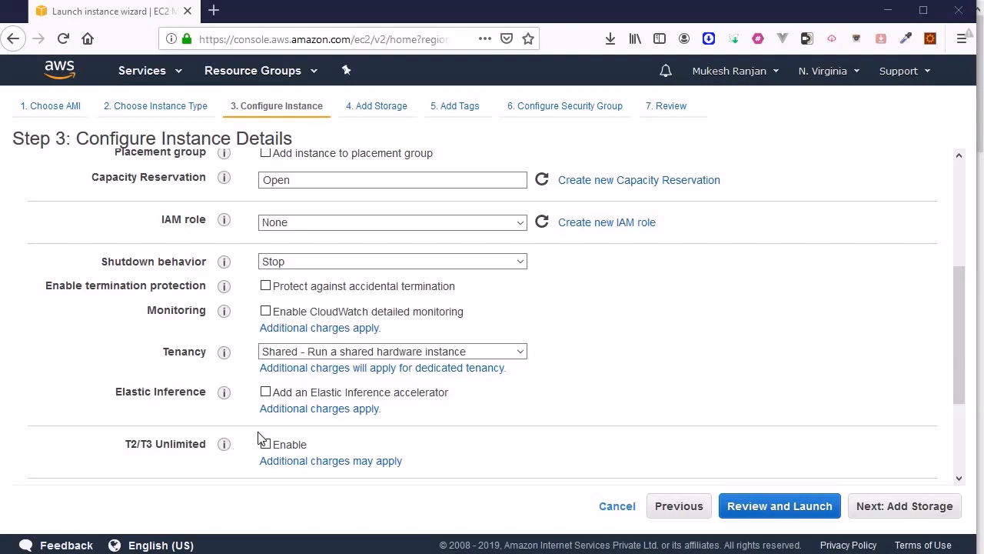
scroll(199, 446, down, 3)
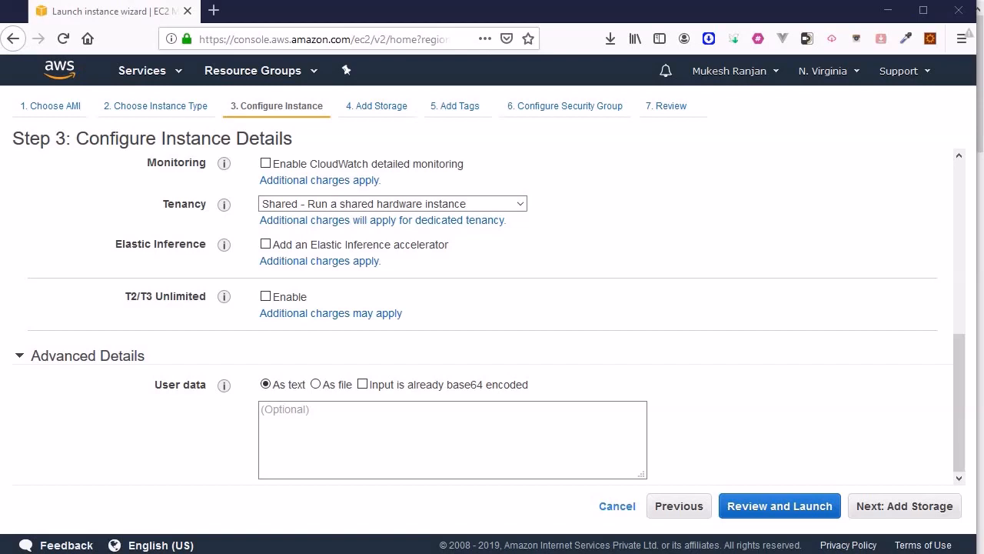
Leave the optional user data empty and continue to the storage settings.
click(275, 429)
click(900, 513)
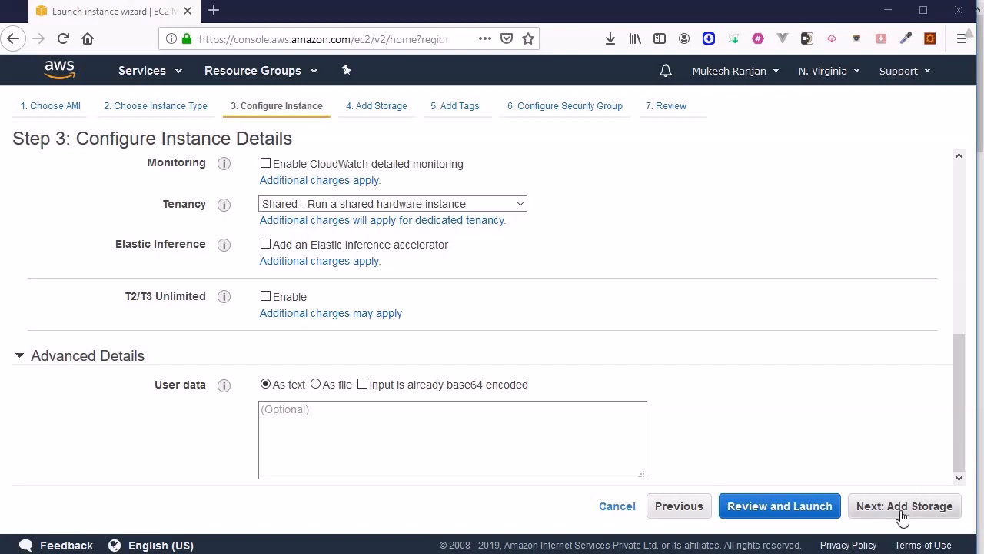
click(905, 506)
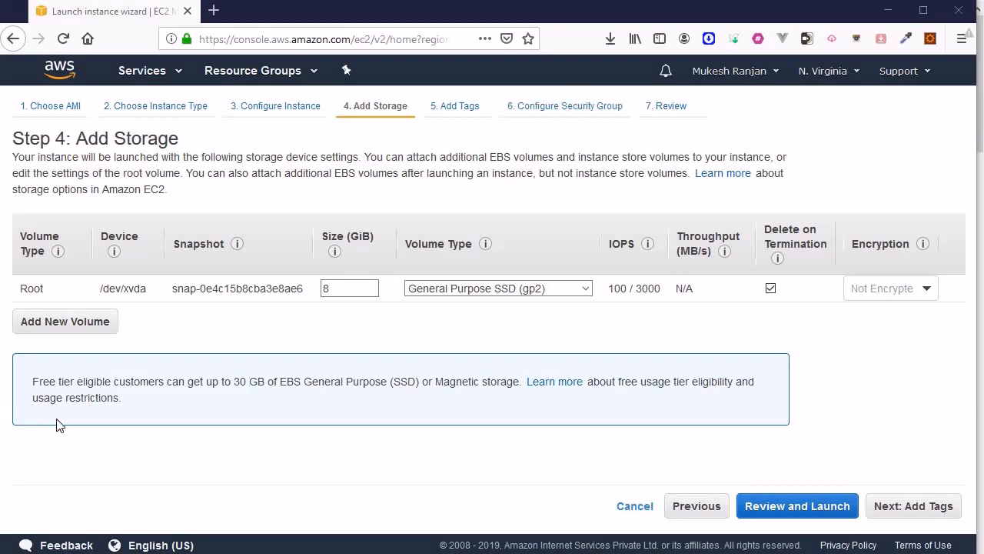
Add a second EBS volume to view its settings and encryption key choices, and remove that volume again.
click(30, 326)
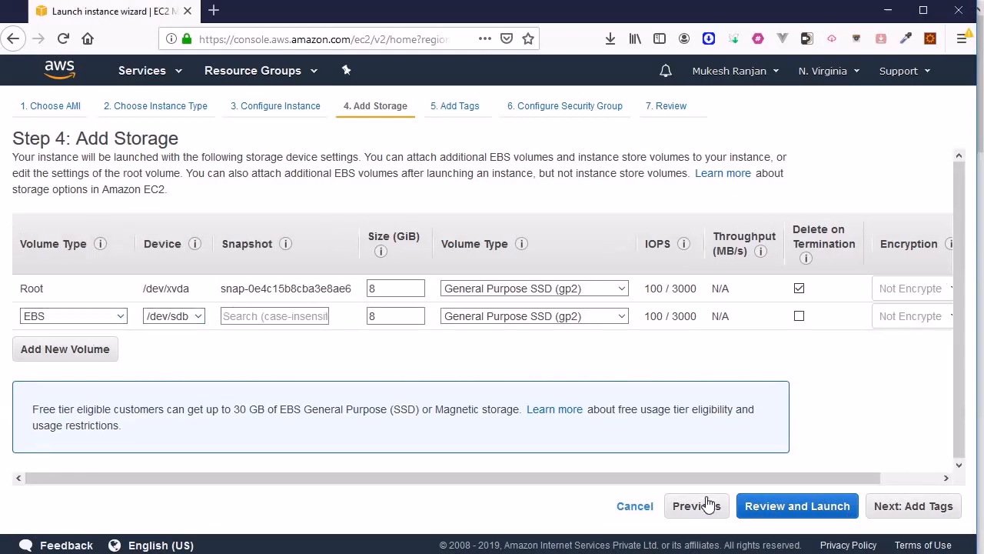
drag(692, 477, 757, 477)
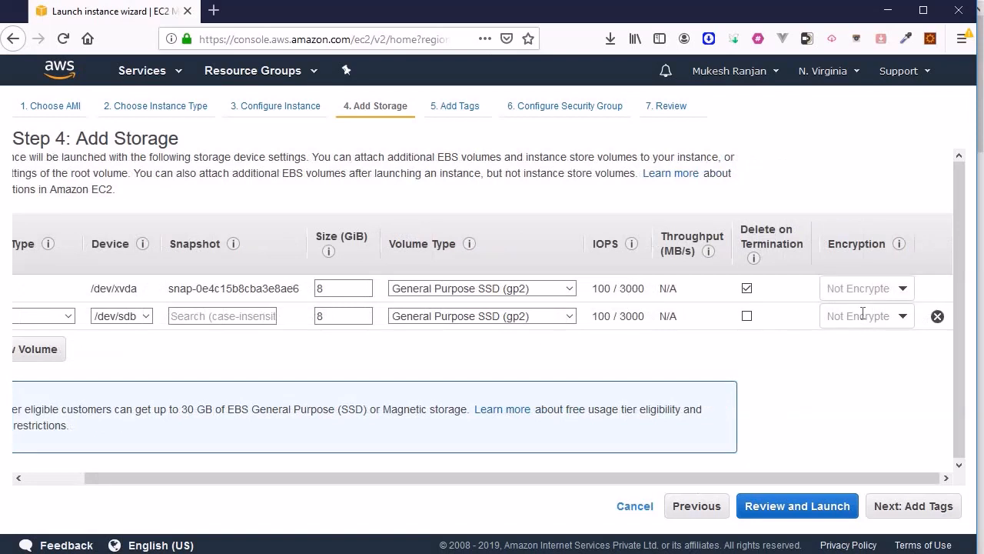
click(899, 317)
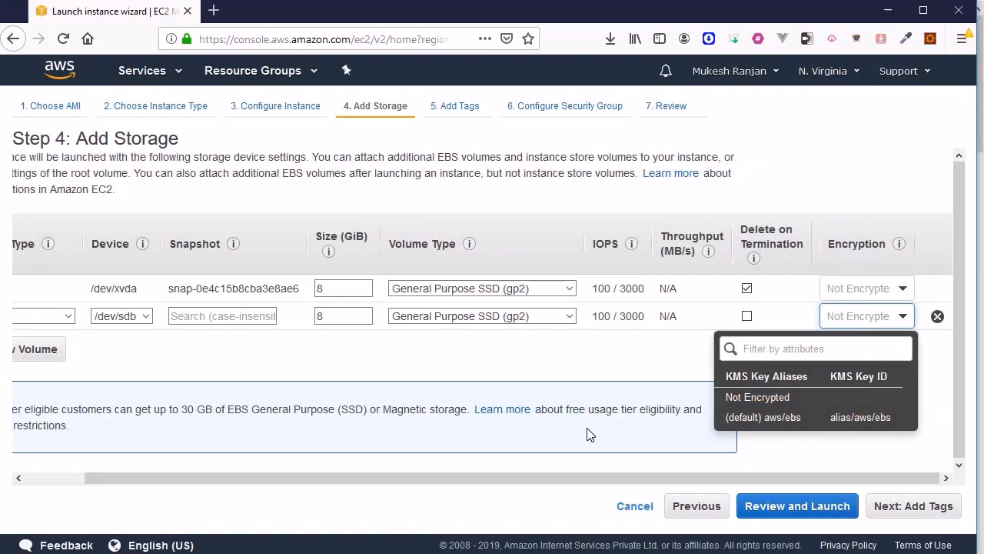
click(618, 478)
click(812, 427)
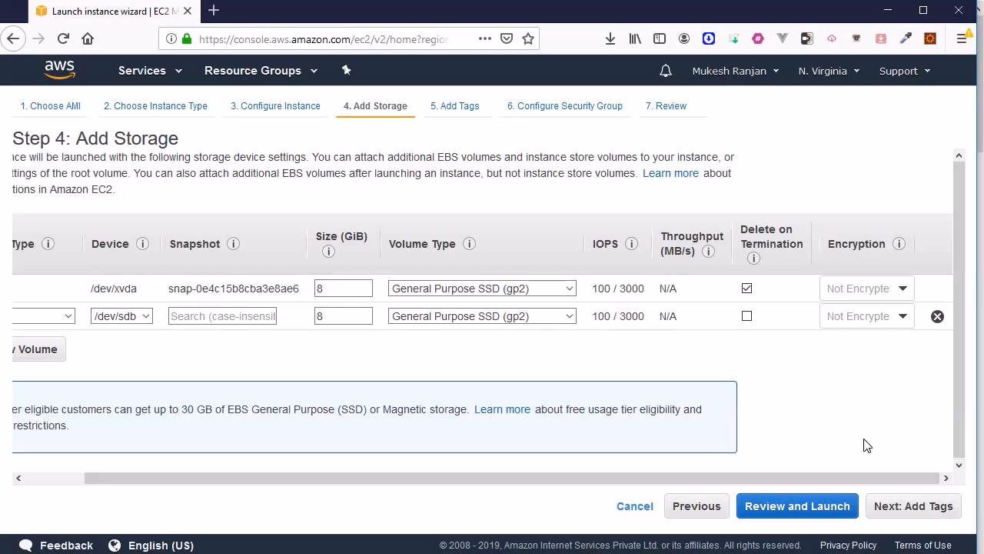
click(937, 317)
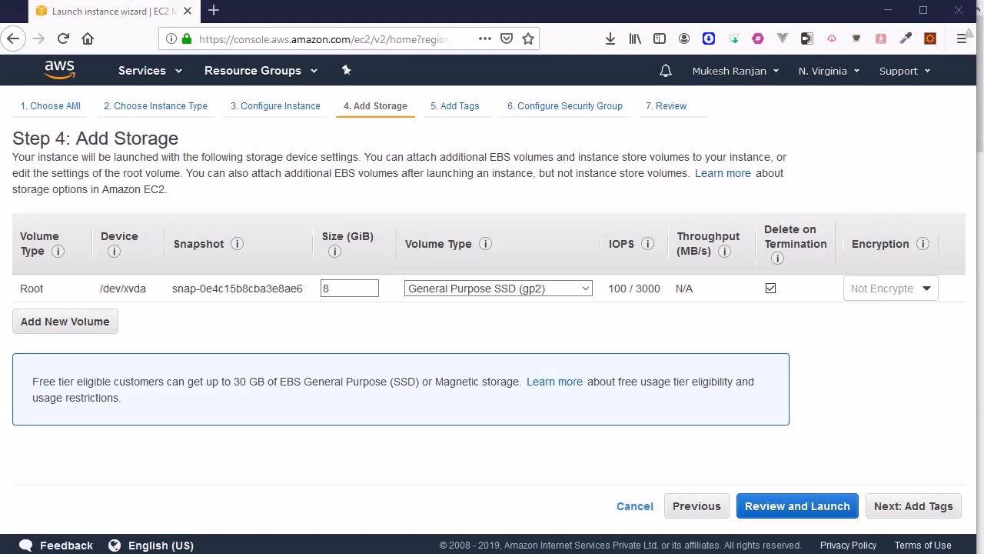
Keep the default root volume, continue to the tags stage and add a tag with key Env and value Development.
click(888, 507)
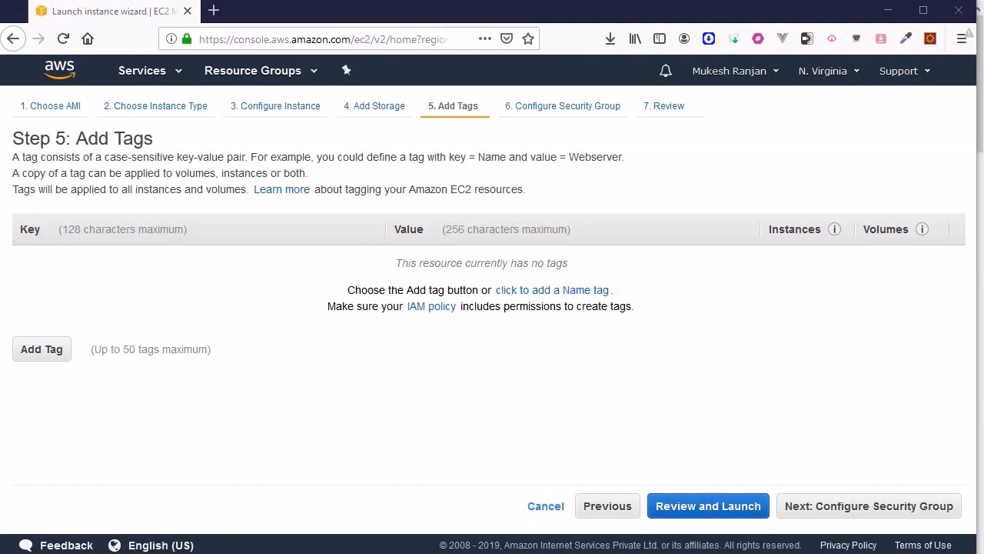
click(41, 349)
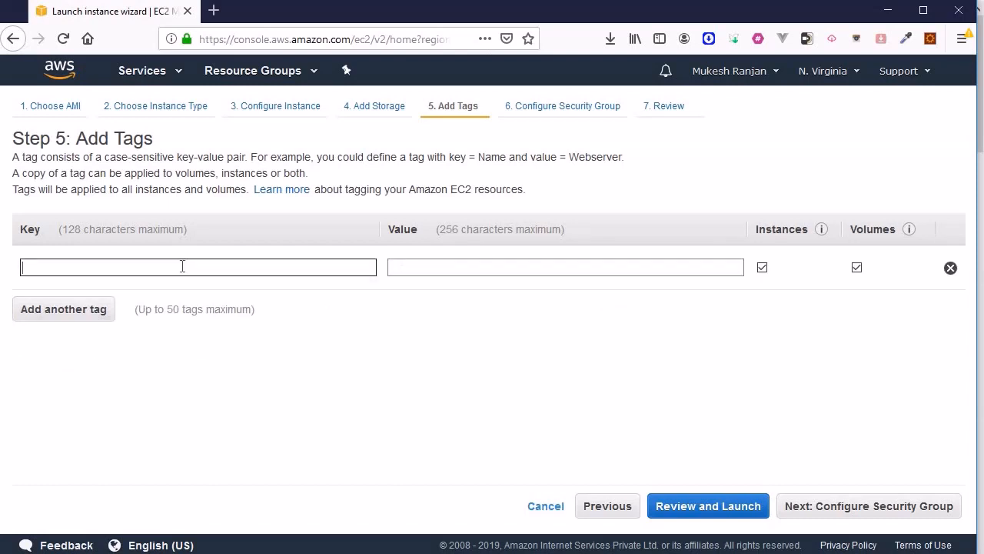
text(Env)
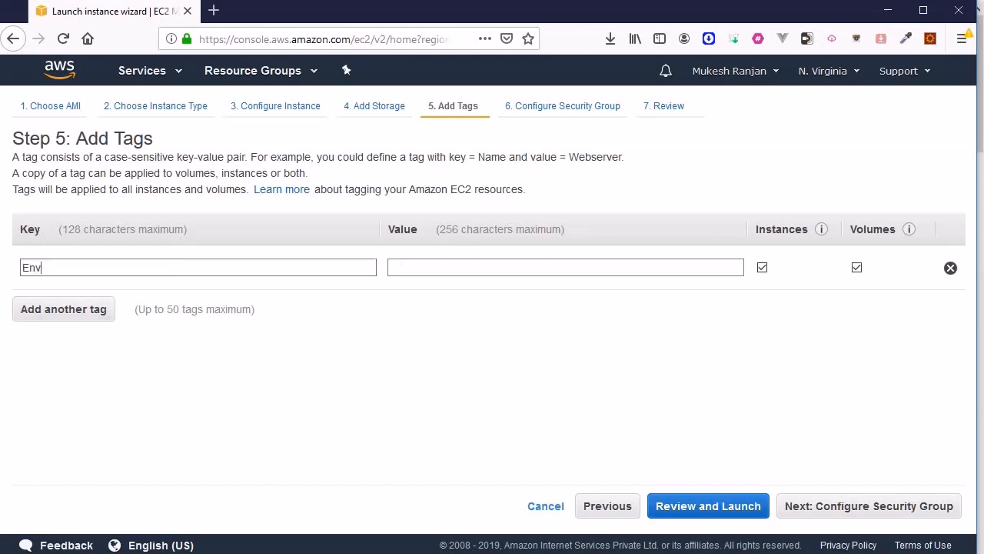
click(419, 267)
text(Development)
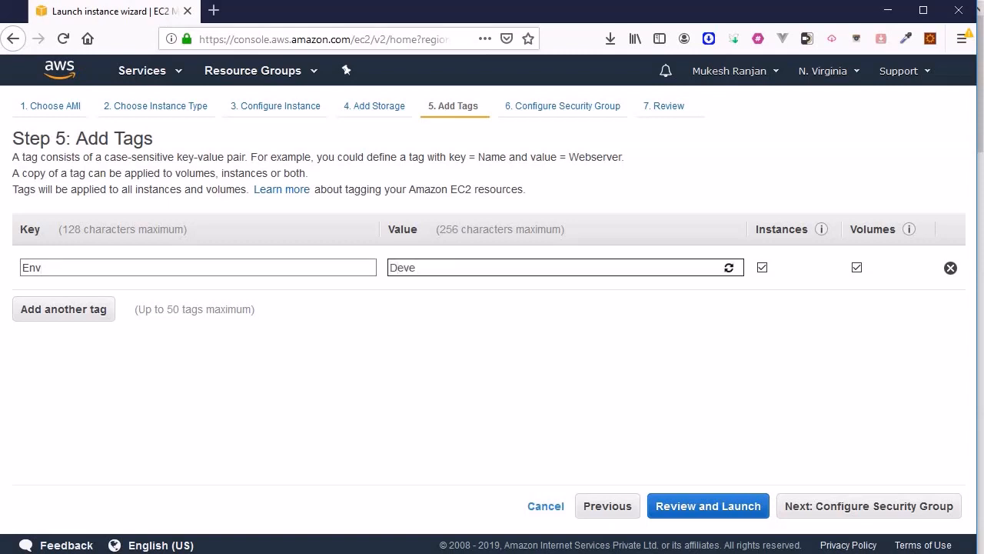
click(212, 290)
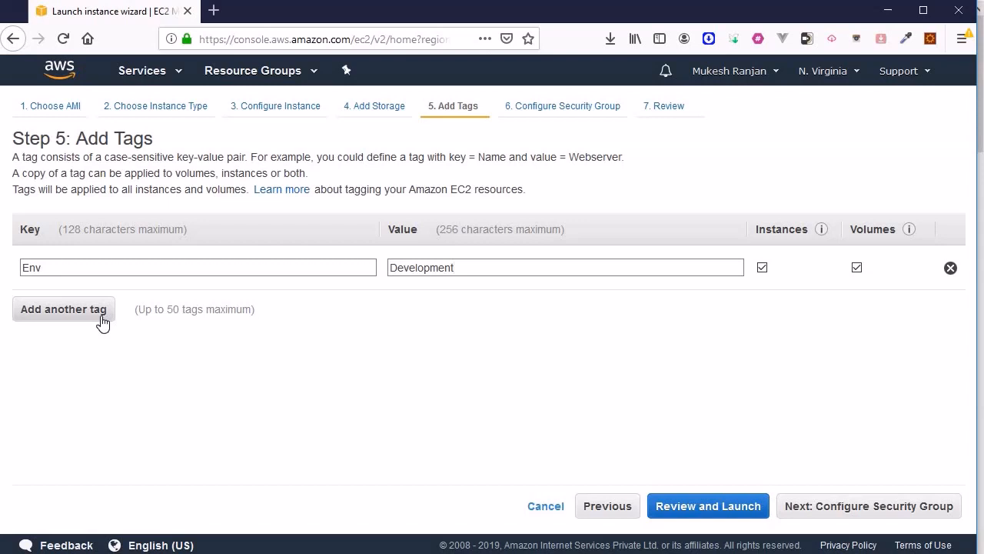
click(37, 552)
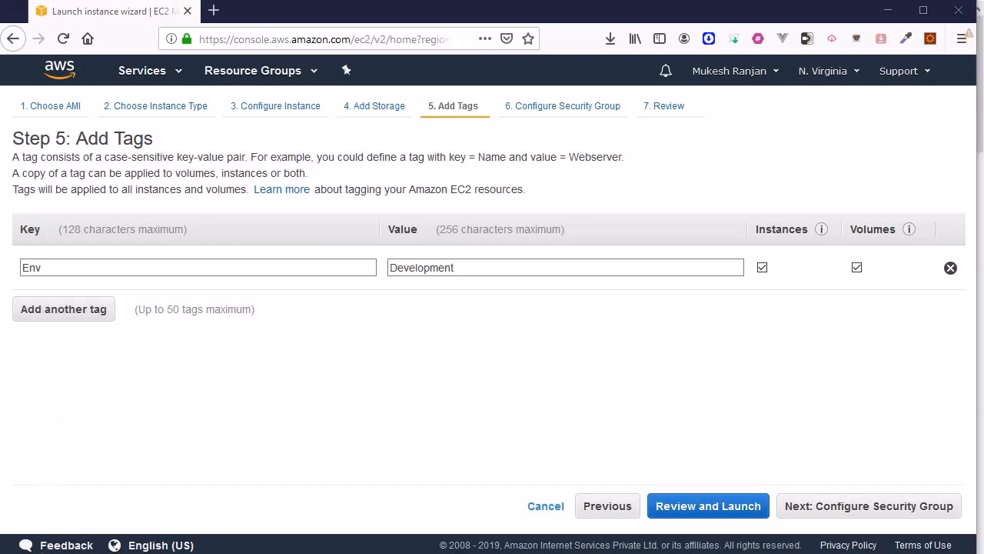
Add a second tag with key OperatingSystem and value Linux.
click(108, 307)
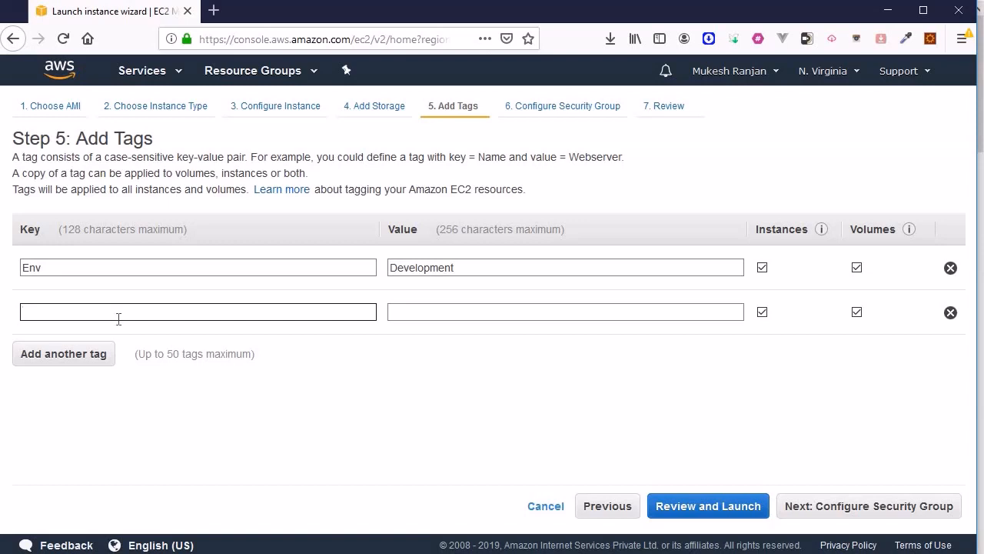
text(Op)
key(BackSpace)
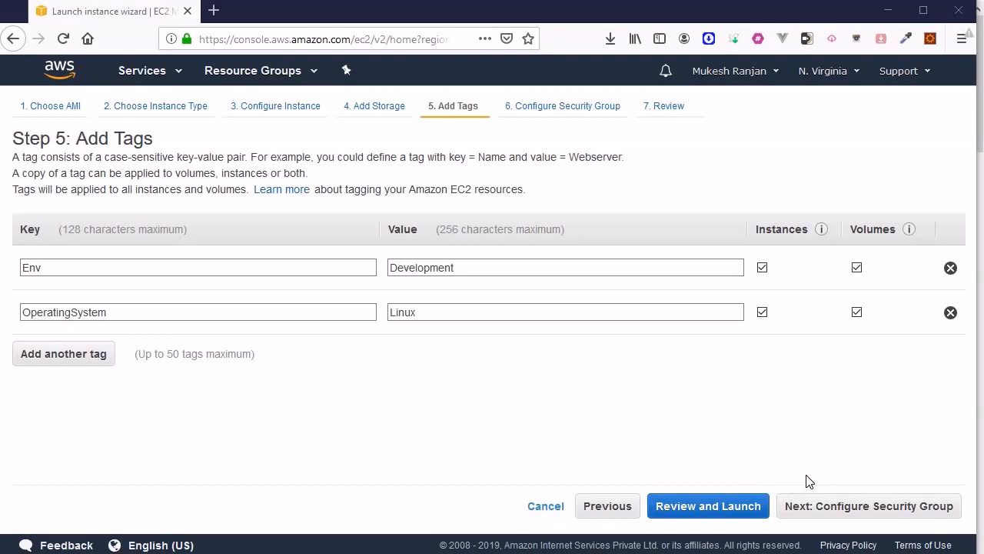
Continue to the security group stage and set the new group's name and description to AWSAutomation.
click(812, 506)
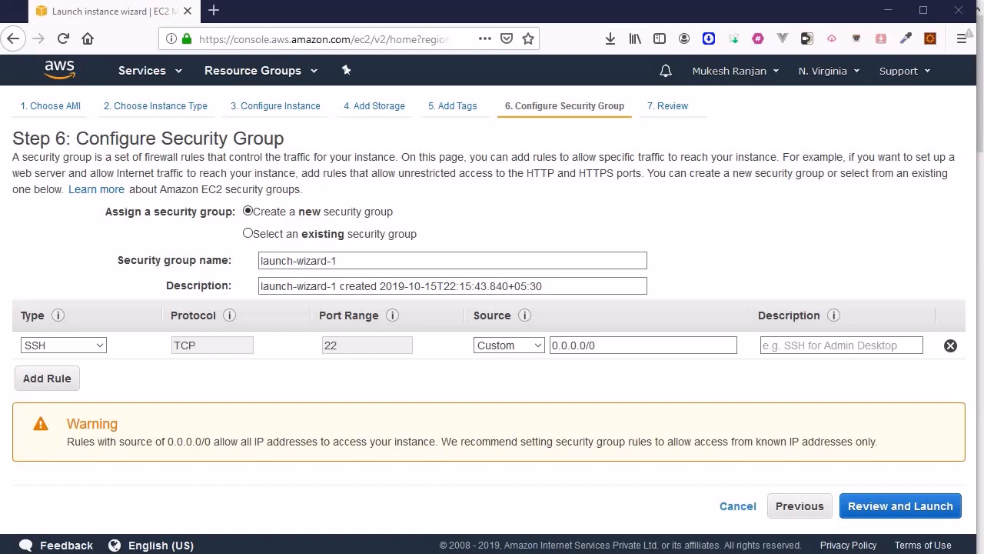
drag(338, 262, 233, 264)
click(84, 468)
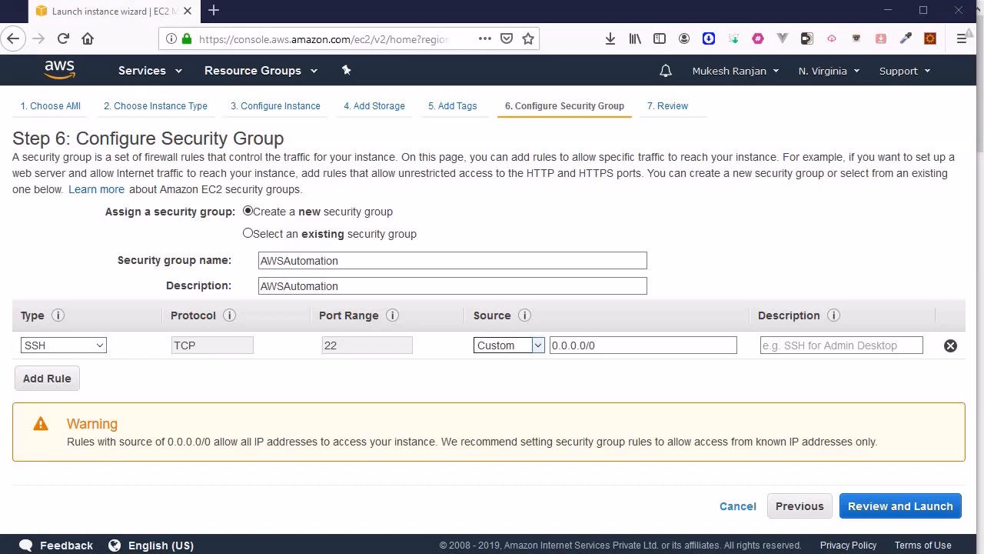
Set the SSH rule's source to Anywhere and proceed to the launch review.
click(501, 345)
click(526, 346)
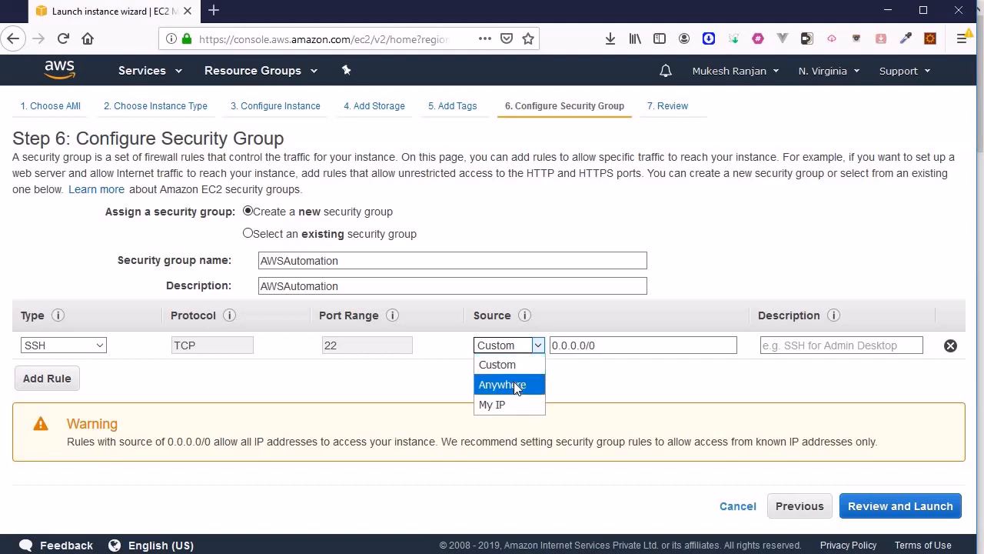
click(514, 383)
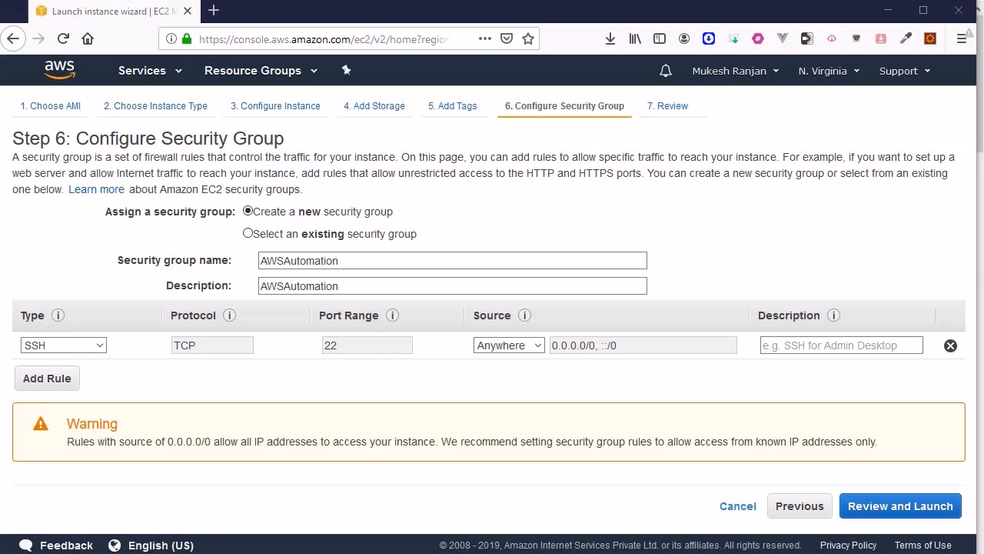
click(860, 514)
click(860, 514)
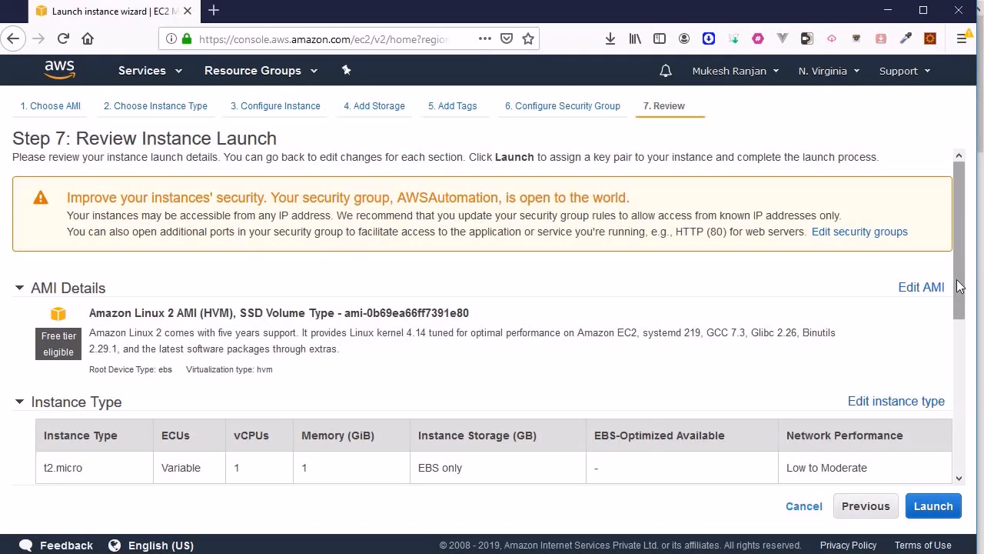
Review the launch summary from AMI details to tags, and proceed to the key pair selection.
scroll(956, 362, down, 3)
drag(953, 357, 940, 467)
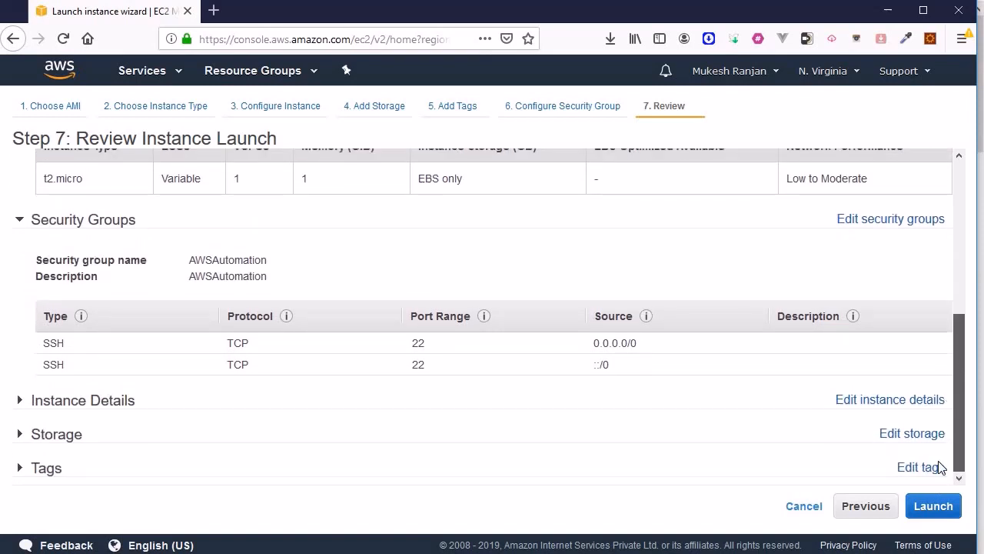
click(921, 507)
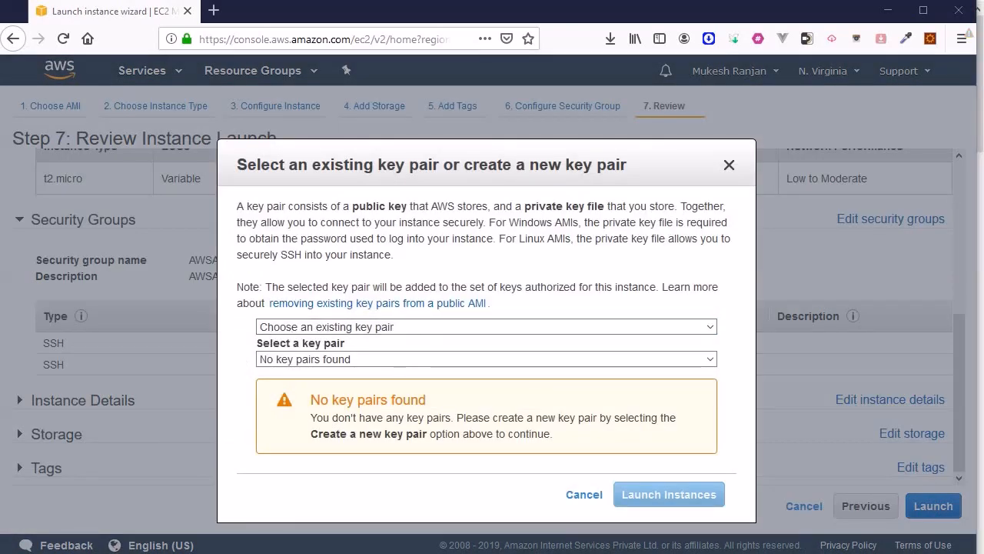
Create a new key pair named AWSAutomation, download its private key file and launch the instance.
click(367, 328)
click(344, 366)
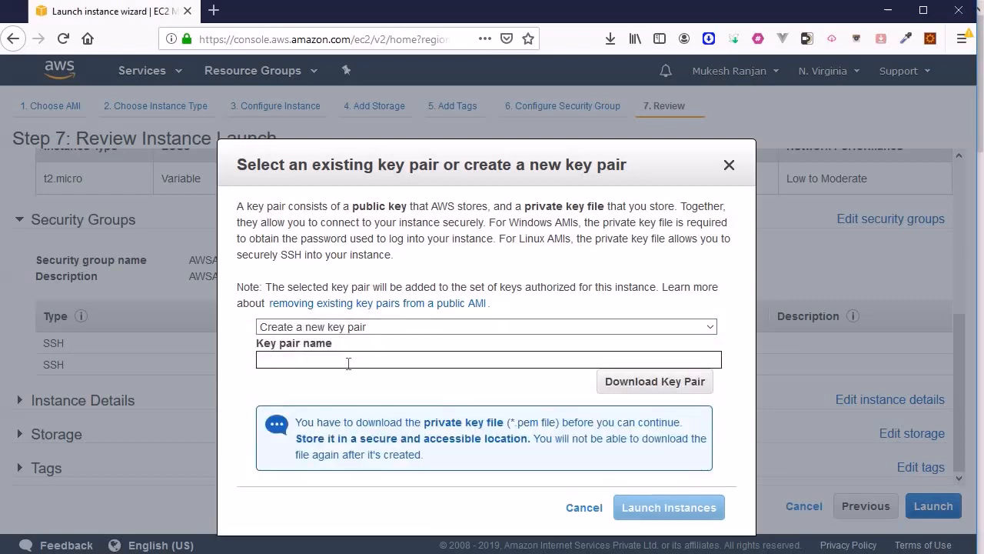
click(344, 362)
text(AWSAutomation)
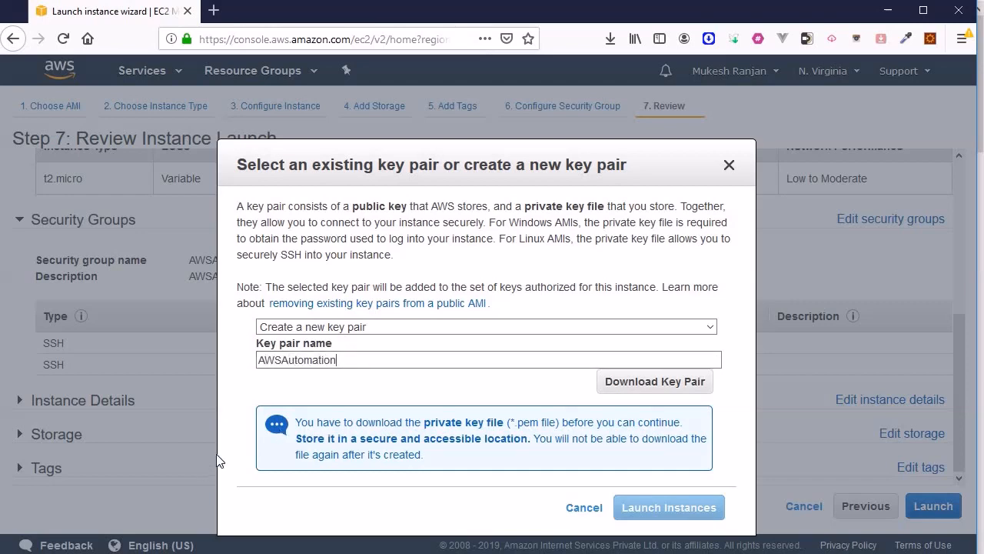
click(636, 385)
key(Return)
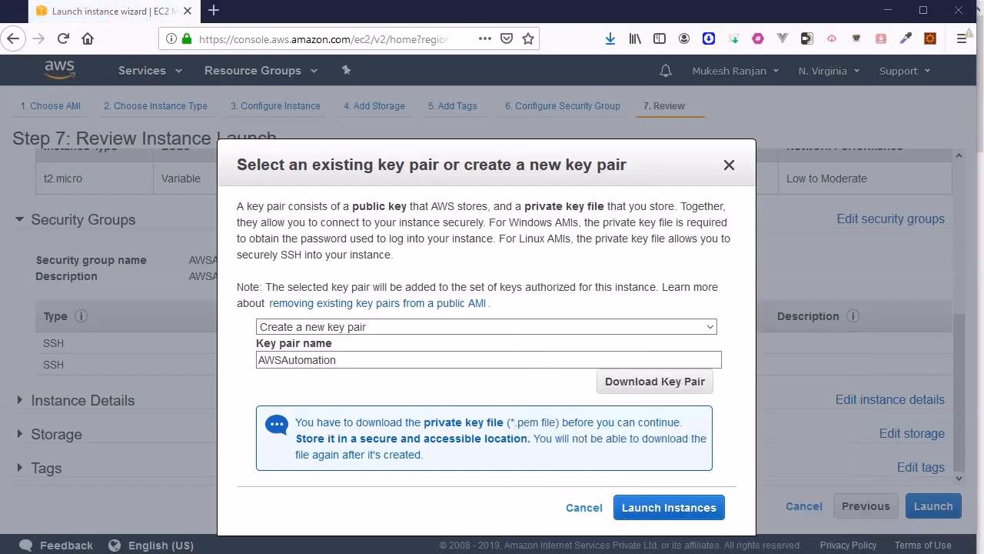
click(643, 511)
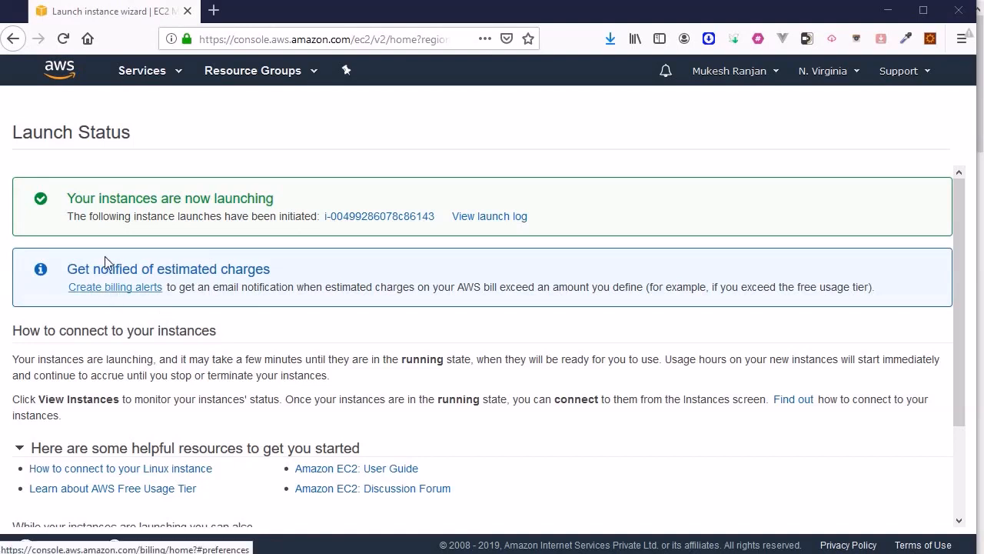
Open the launched instance in the instances list and examine its description, including the IPv4 public IP.
click(401, 223)
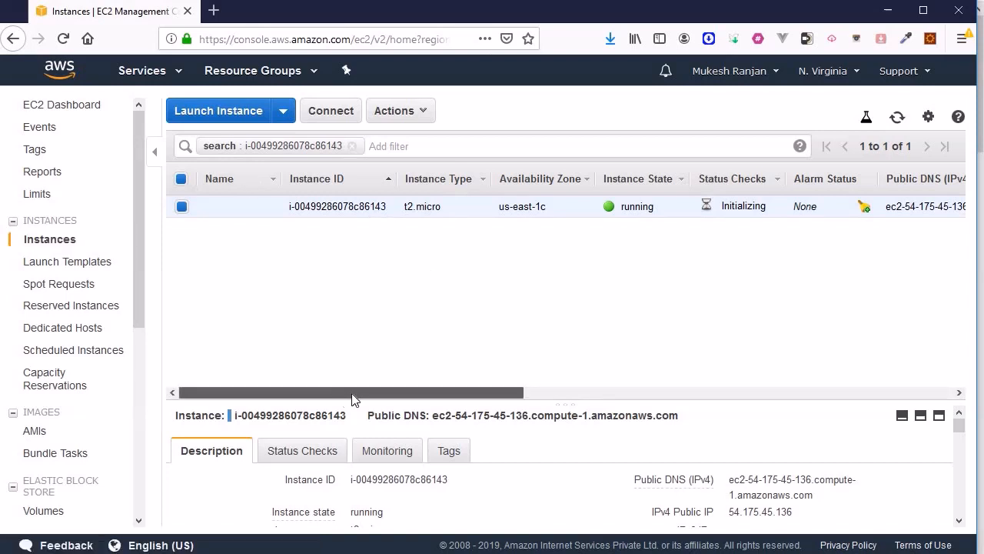
mouse_move(354, 393)
mouse_down()
mouse_move(769, 393)
mouse_move(338, 394)
mouse_up()
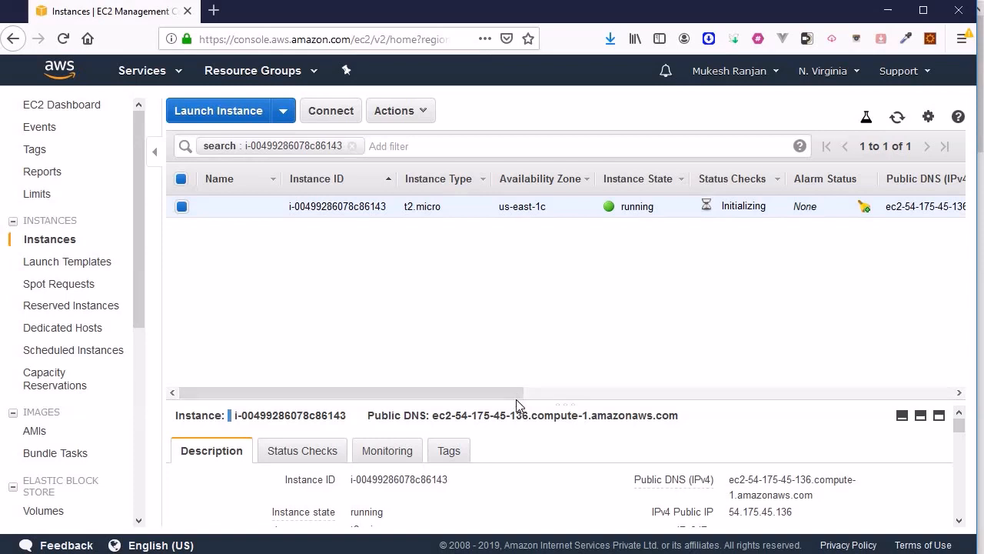
drag(533, 403, 539, 296)
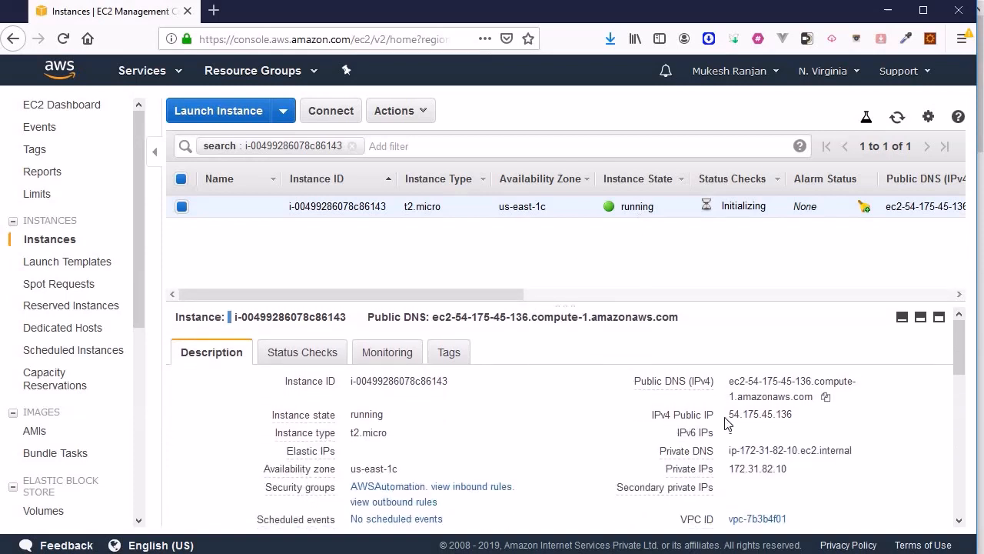
drag(732, 417, 775, 425)
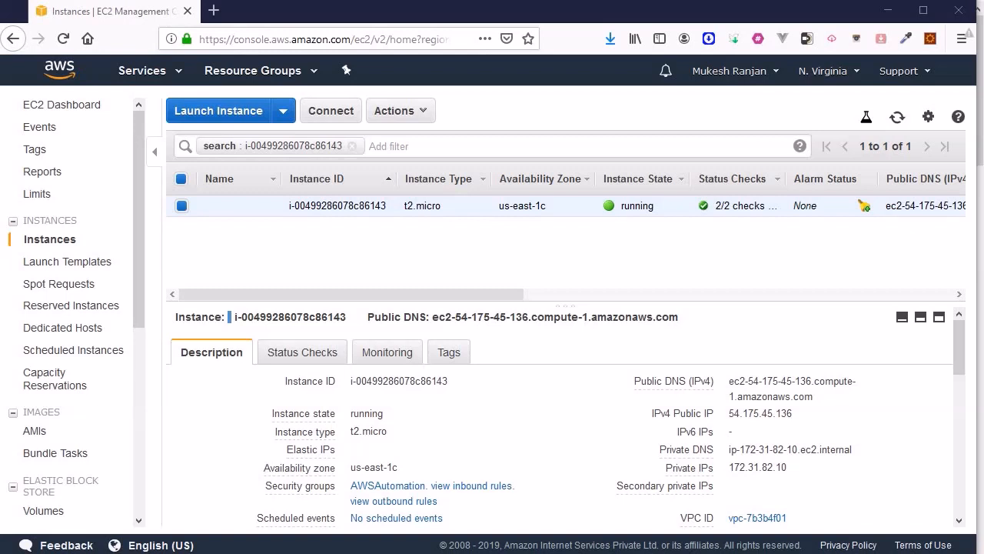
Search Google for putty in a new browser tab and open the putty.org download page.
click(215, 11)
text(google.com/)
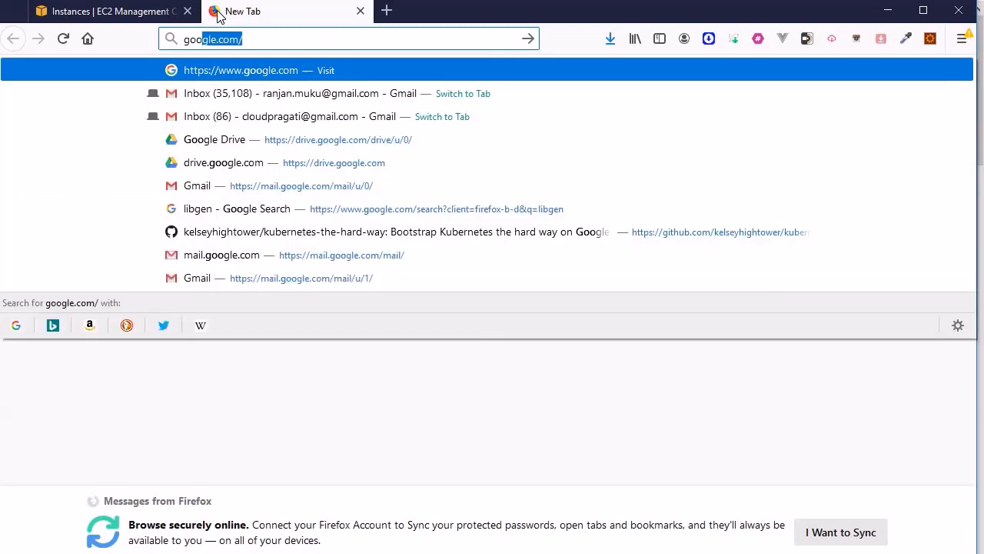
key(Return)
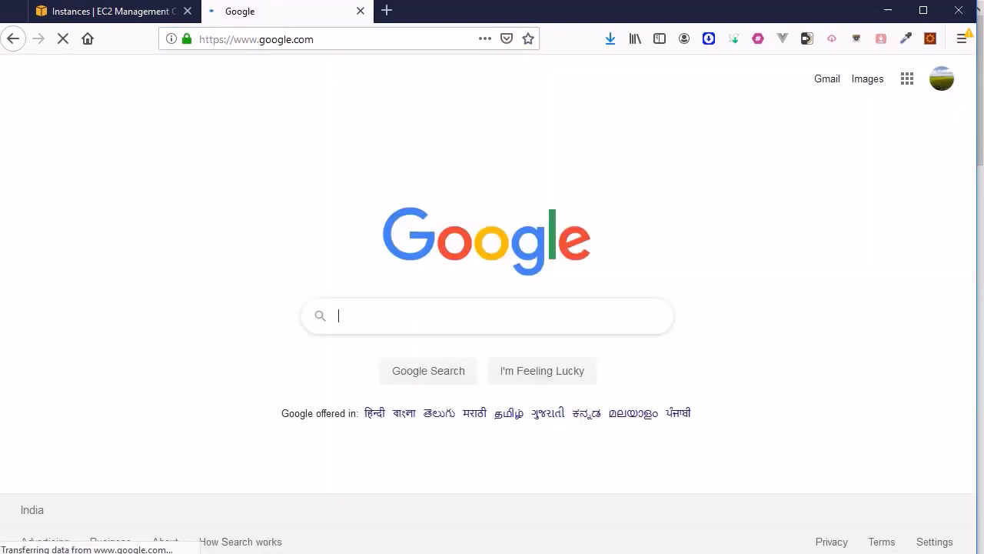
text(putty)
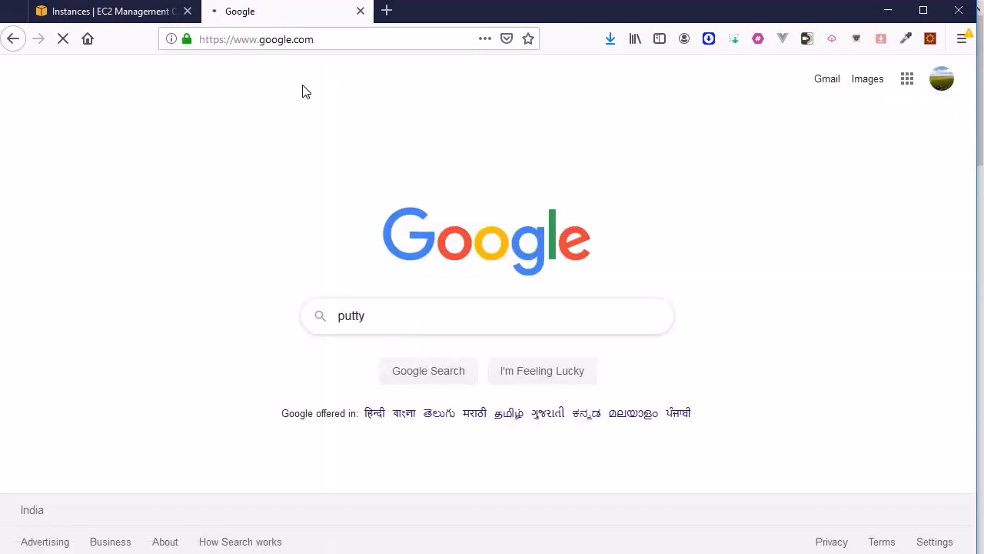
key(Return)
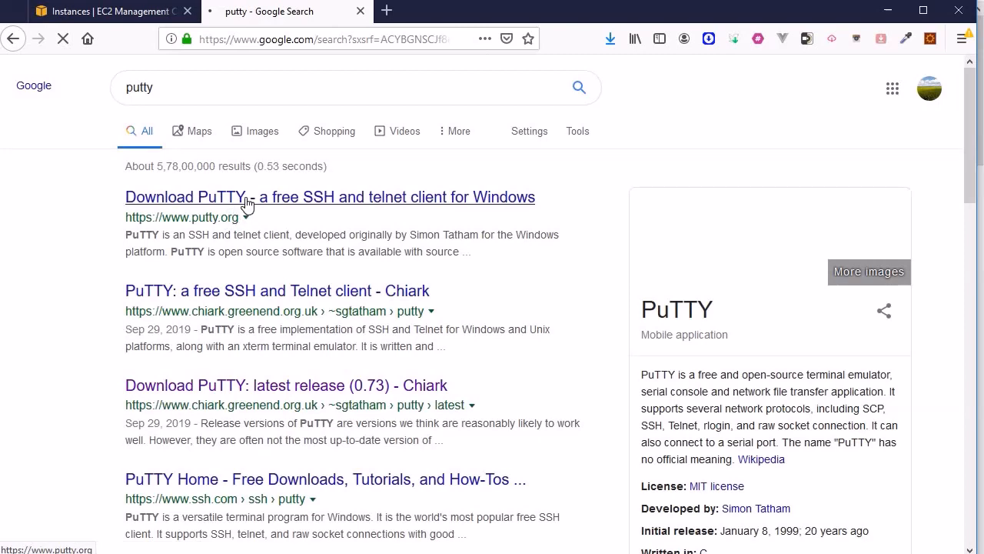
click(246, 203)
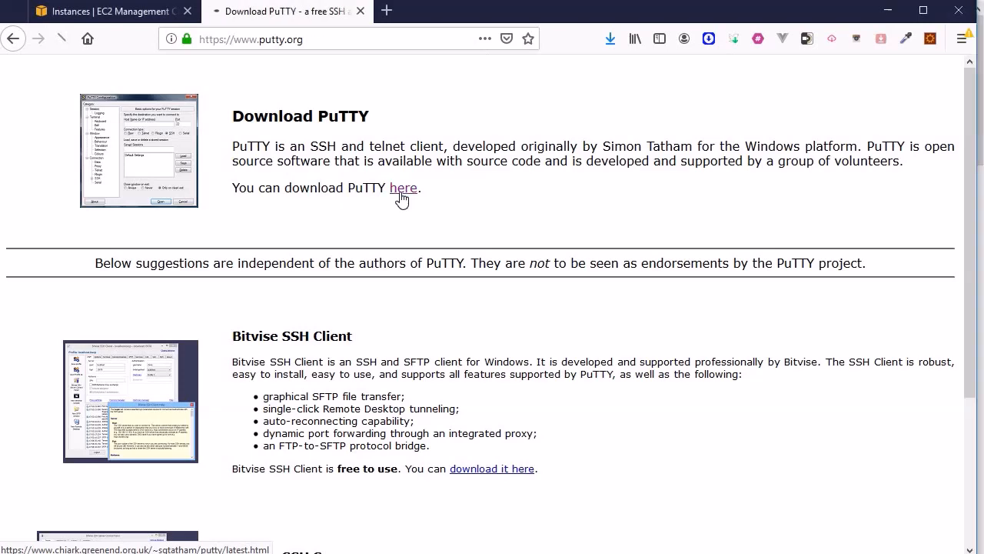
Open the PuTTY latest release page and look through its download packages down to the Windows on Arm executables.
click(401, 198)
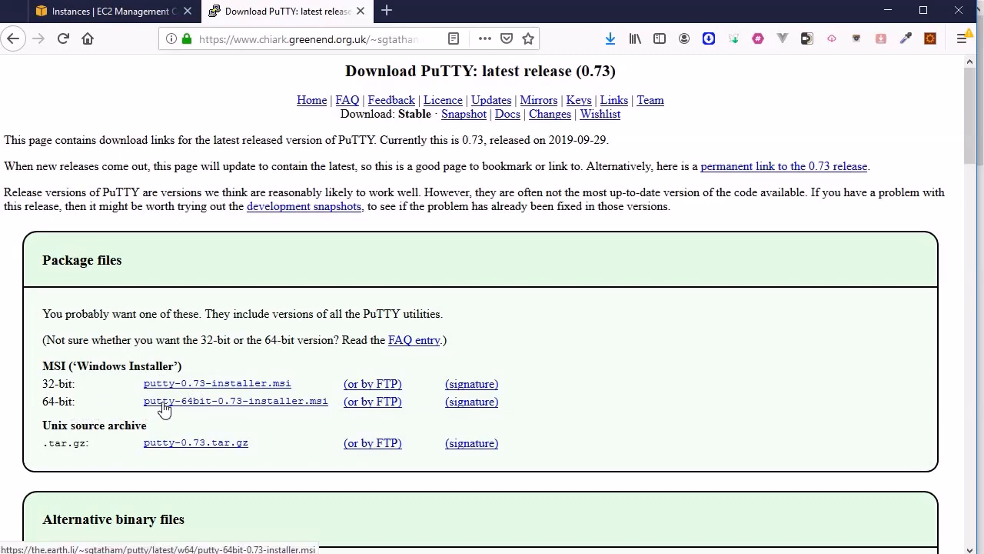
scroll(154, 538, down, 2)
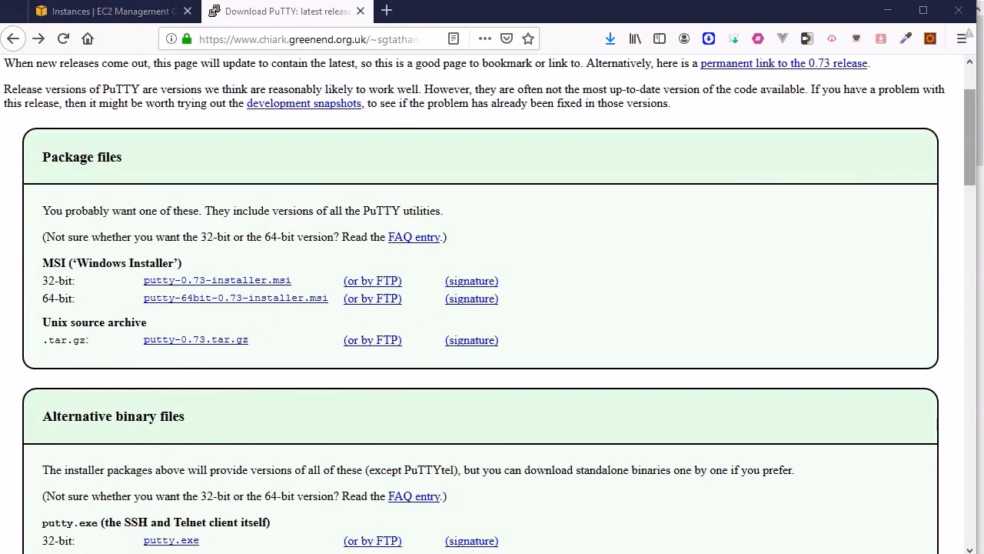
drag(969, 145, 945, 481)
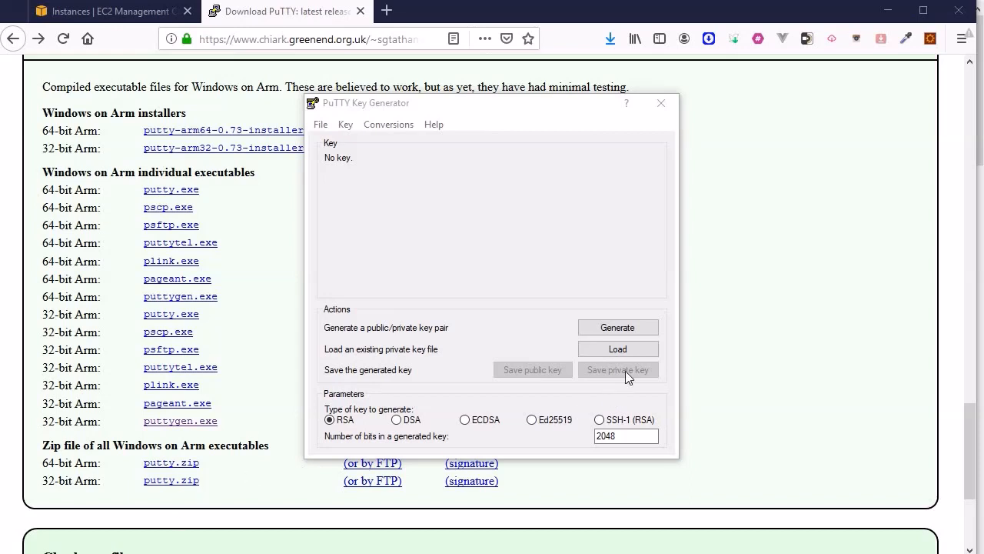
In PuTTY Key Generator, load AWSAutomation.pem from the AWSKey folder and save its private key there as AWSAutomation in PPK format.
click(619, 348)
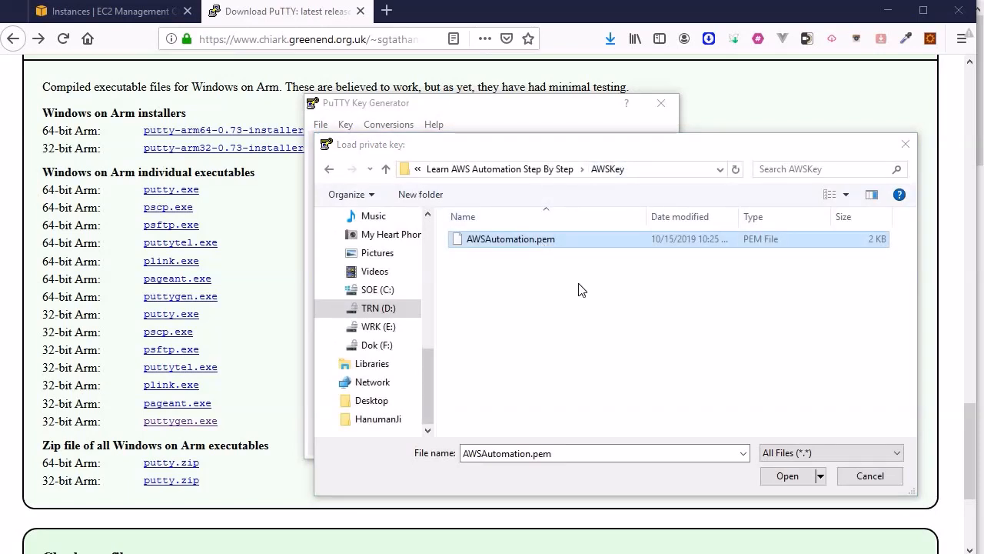
click(782, 476)
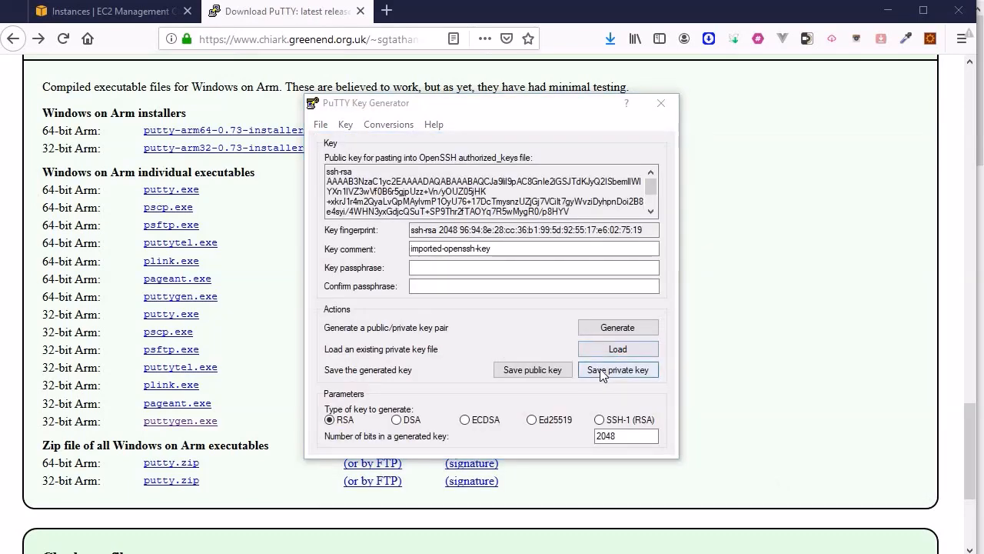
click(601, 370)
click(369, 341)
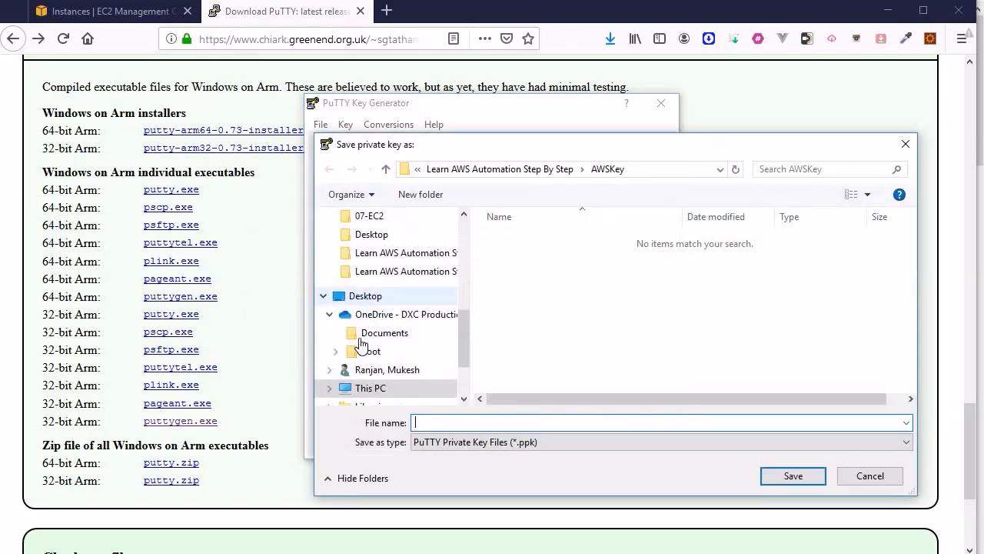
text(AWSAu)
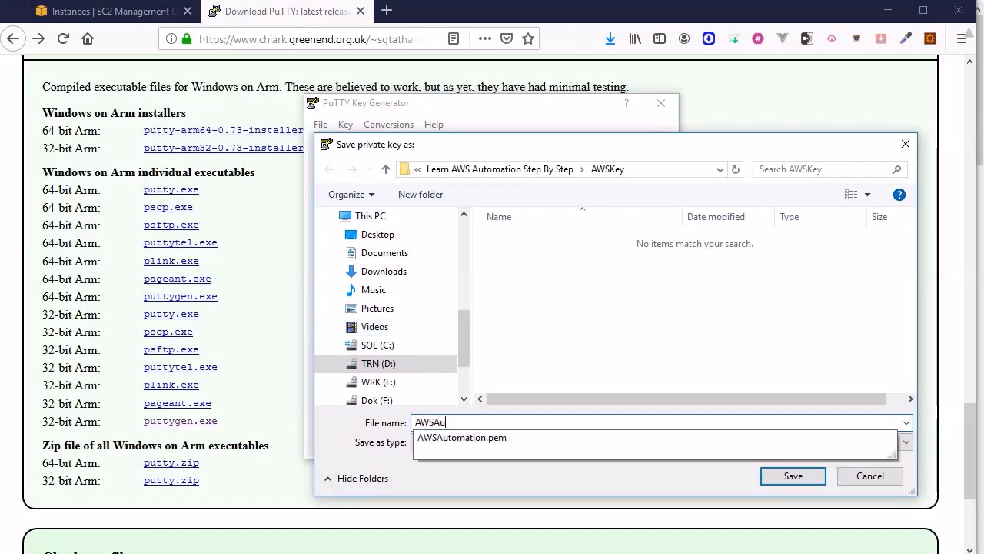
text(tomation)
click(792, 476)
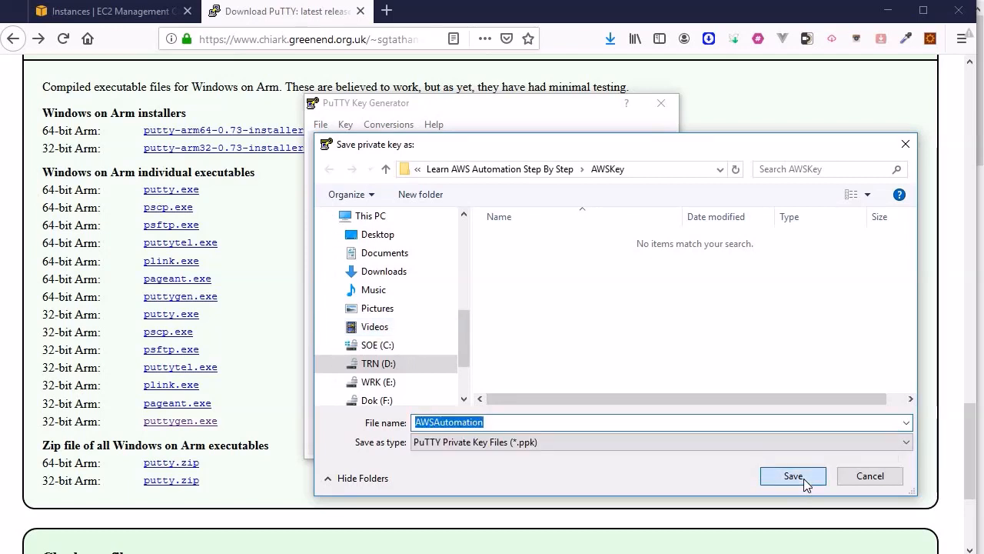
click(793, 476)
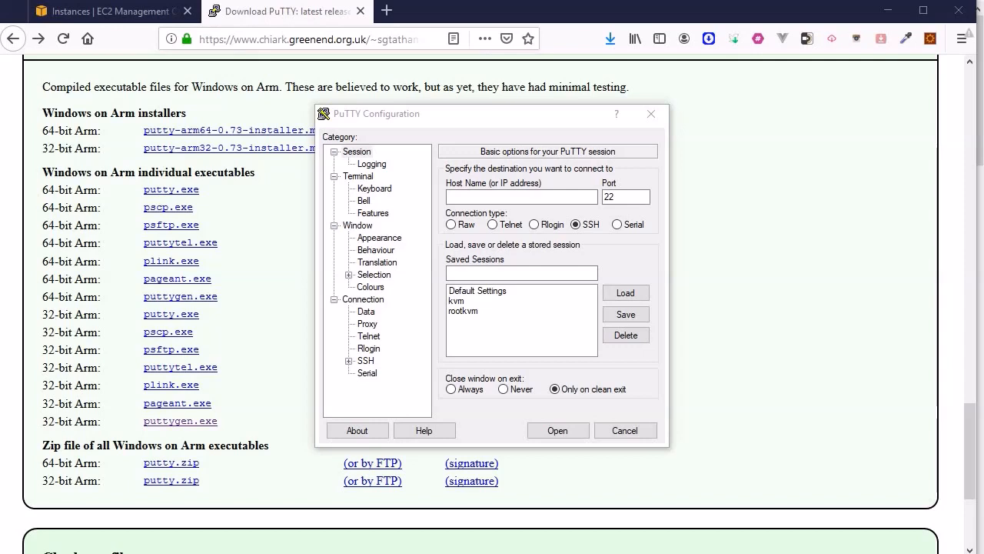
click(573, 195)
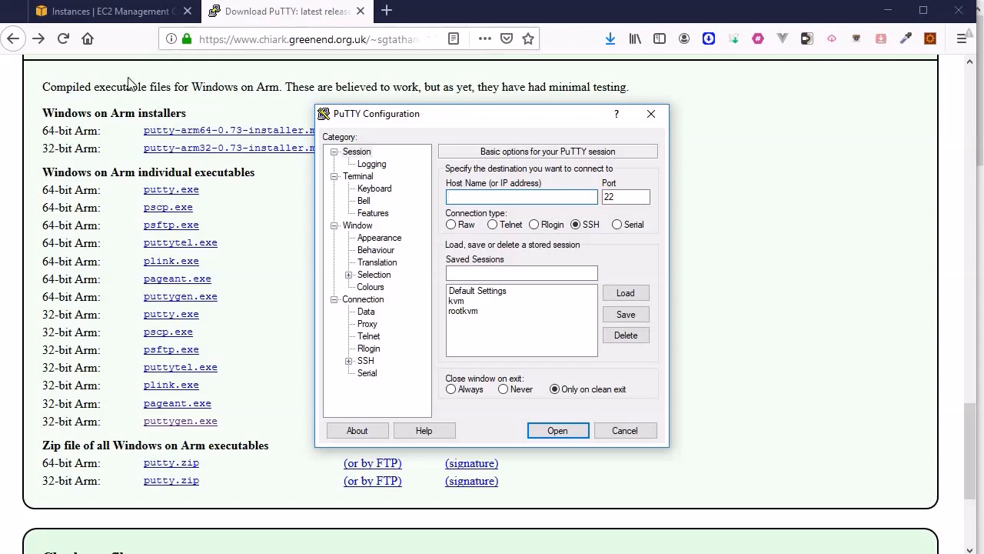
click(120, 17)
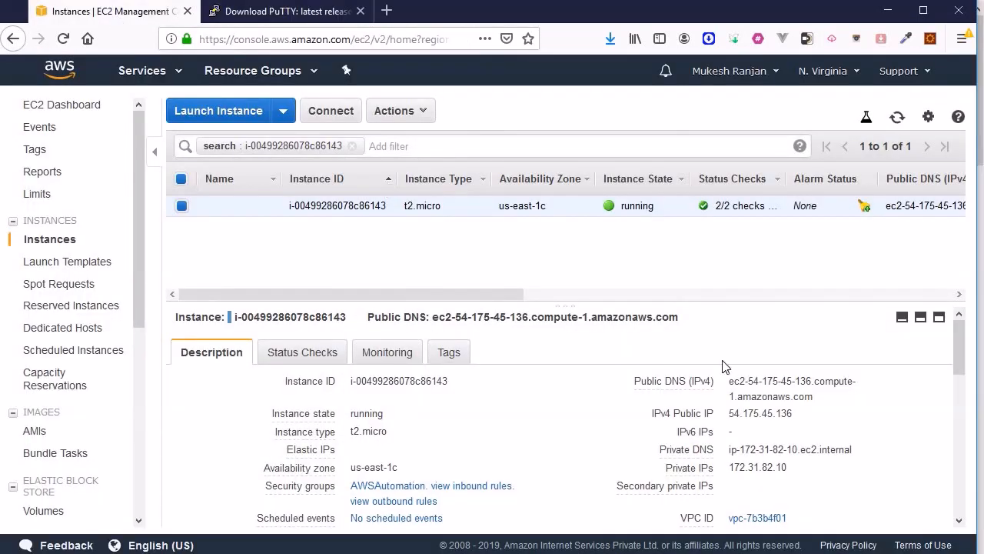
mouse_move(726, 418)
click(805, 414)
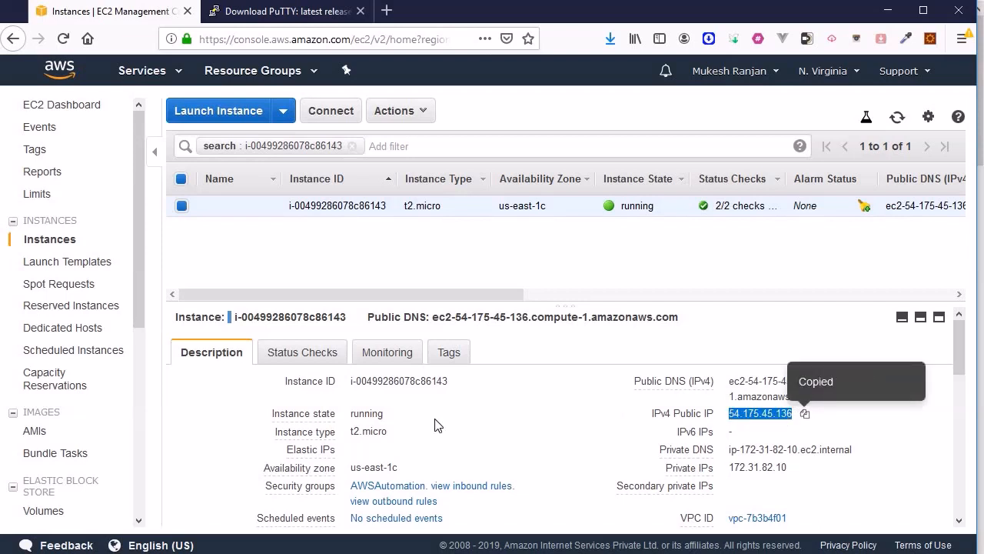
mouse_move(319, 434)
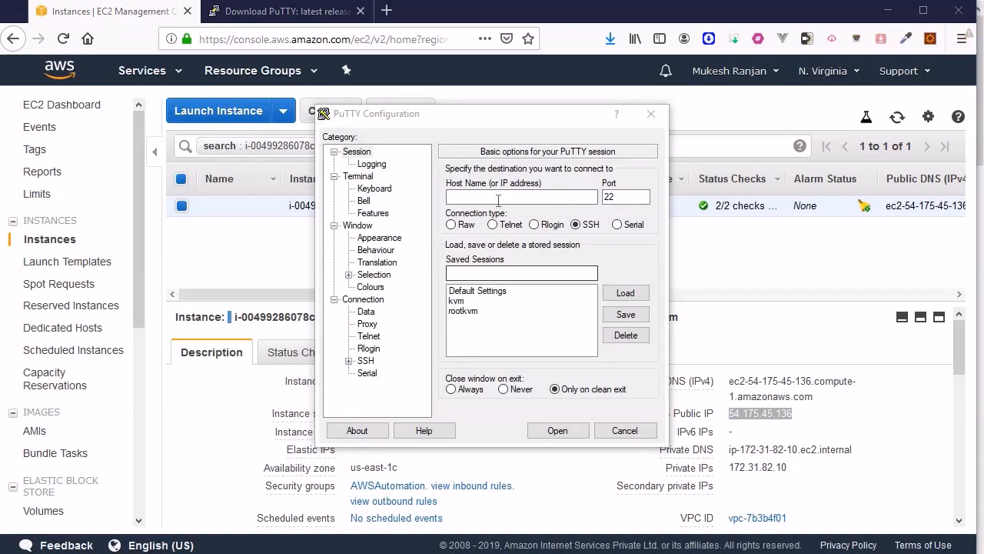
click(498, 200)
key(ctrl+v)
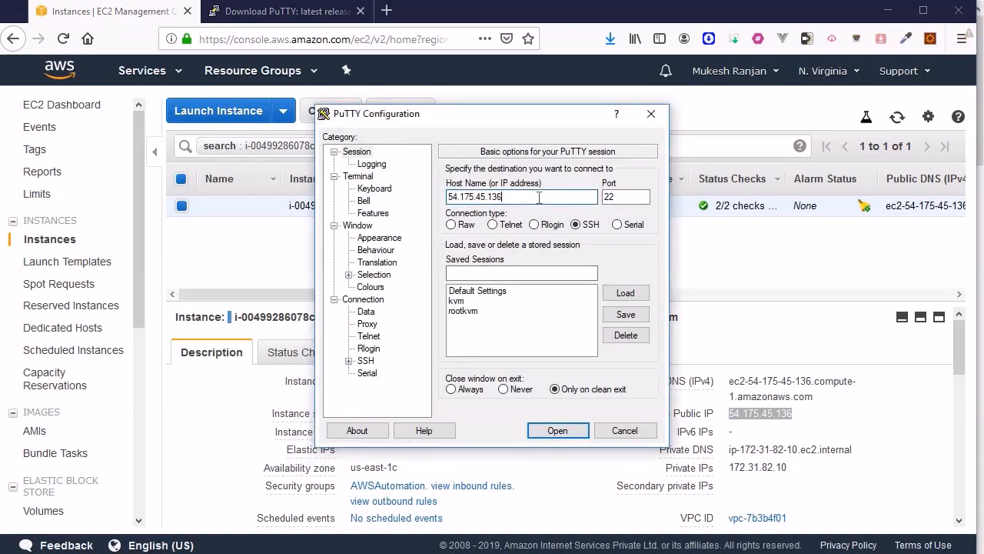
text(ec2-user@)
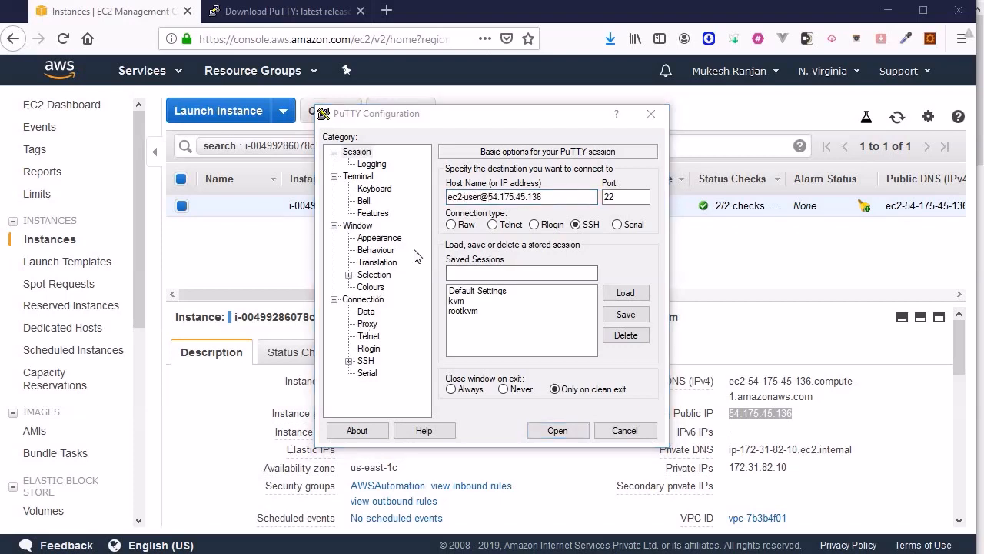
Set AWSAutomation.ppk from the AWSKey folder as the private key file for SSH authentication.
click(363, 361)
click(348, 361)
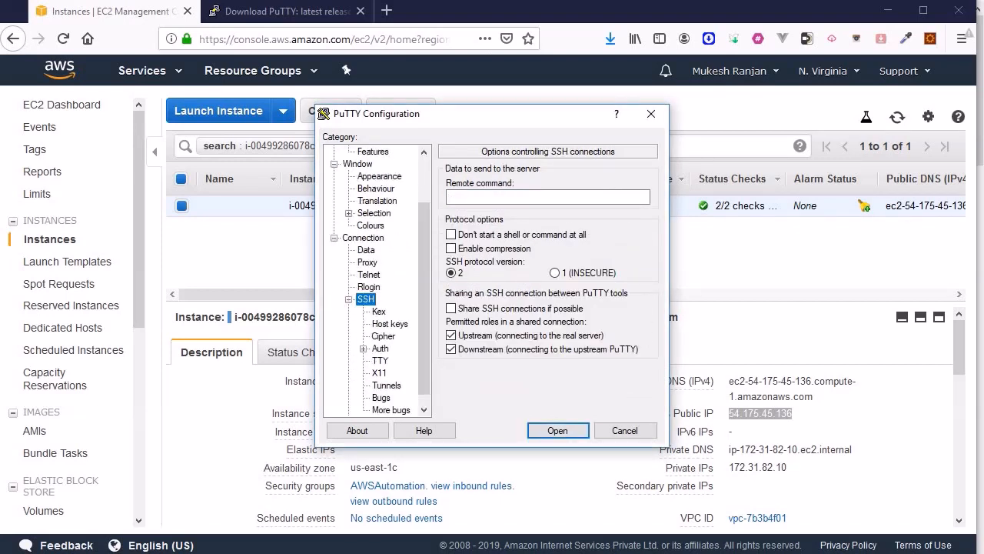
click(379, 350)
click(617, 329)
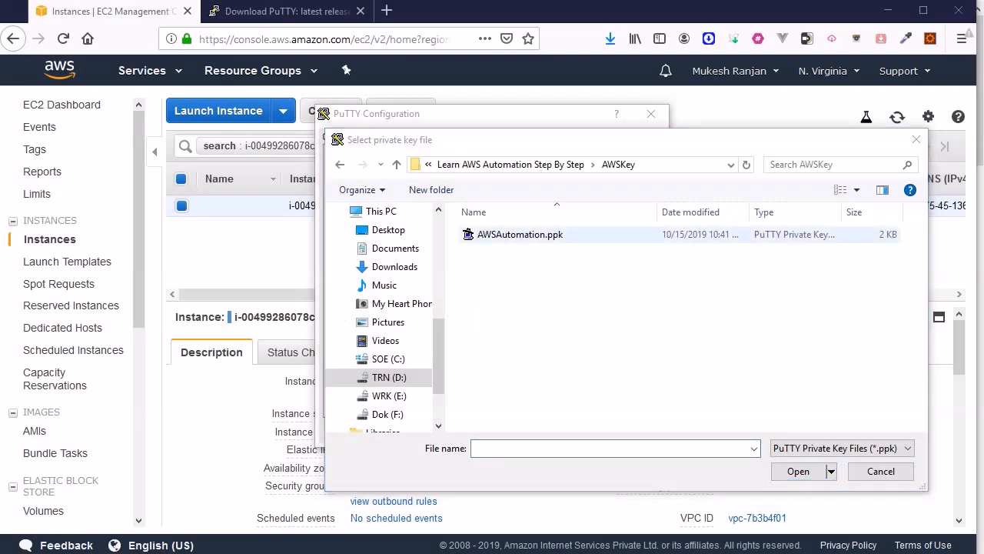
click(541, 240)
click(798, 470)
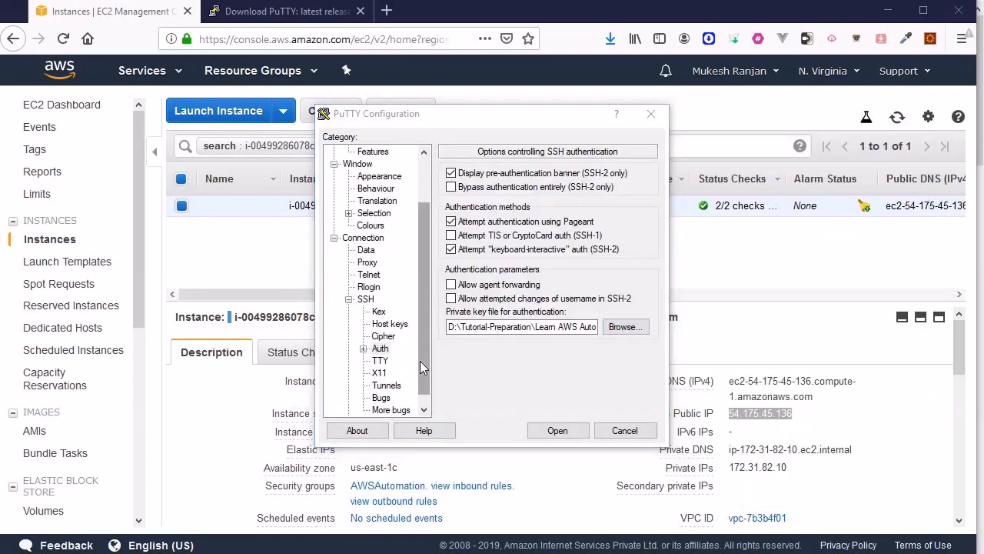
Save the PuTTY session settings as AWSEC2 and open the SSH connection to the instance.
drag(420, 361, 426, 311)
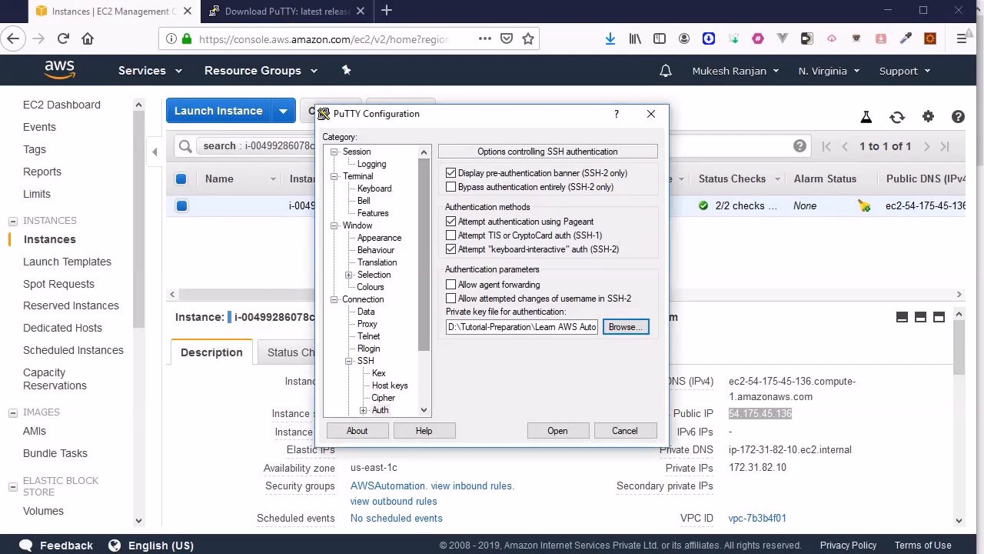
click(373, 164)
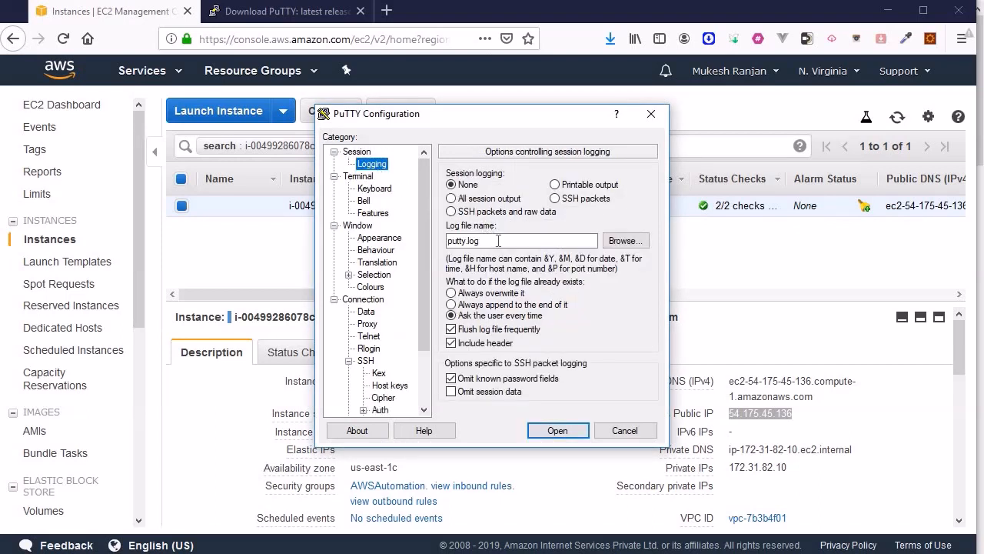
click(357, 152)
click(515, 272)
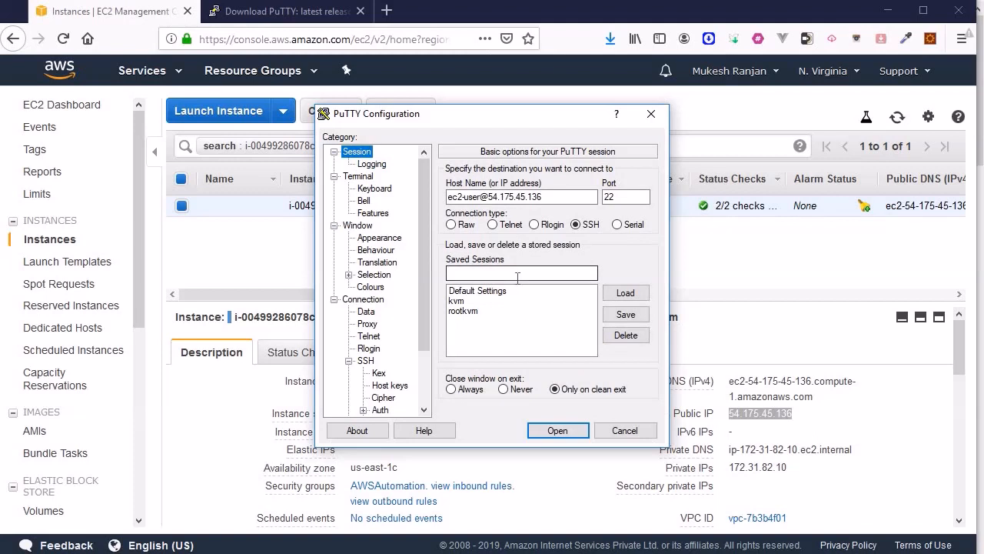
text(A)
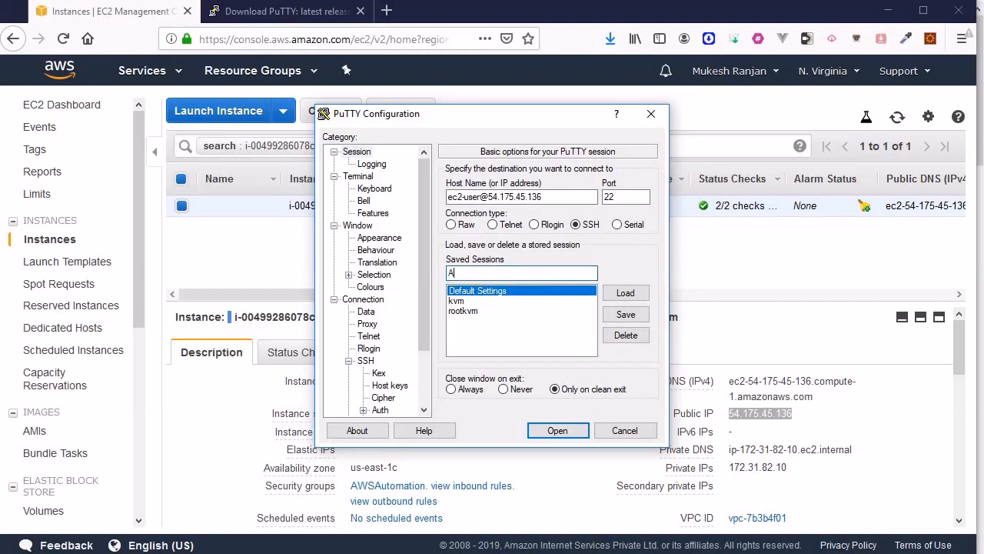
text(WSEC2)
click(624, 315)
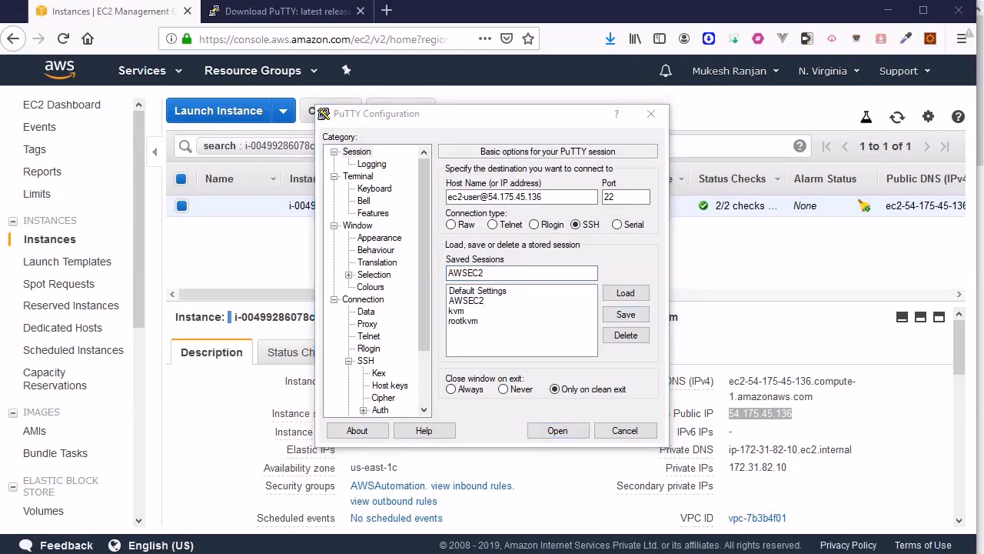
click(573, 432)
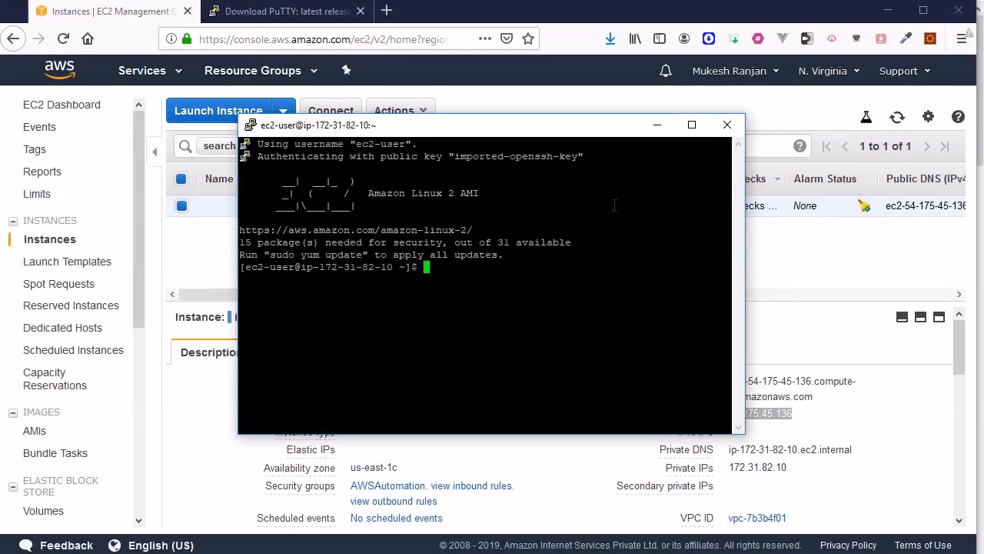
Enlarge the terminal window to fill the screen and run the id command on the instance.
click(699, 130)
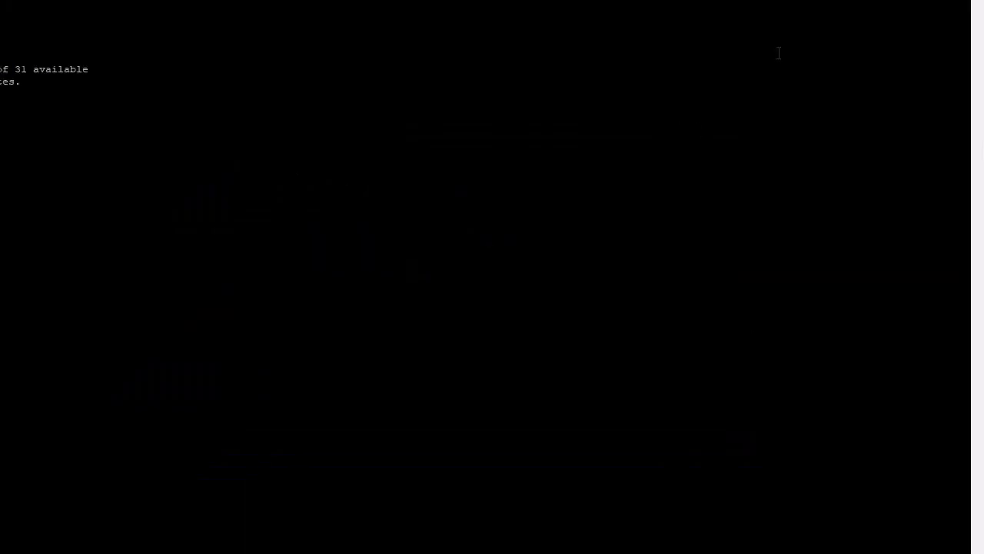
key(super+Down)
drag(236, 117, 13, 2)
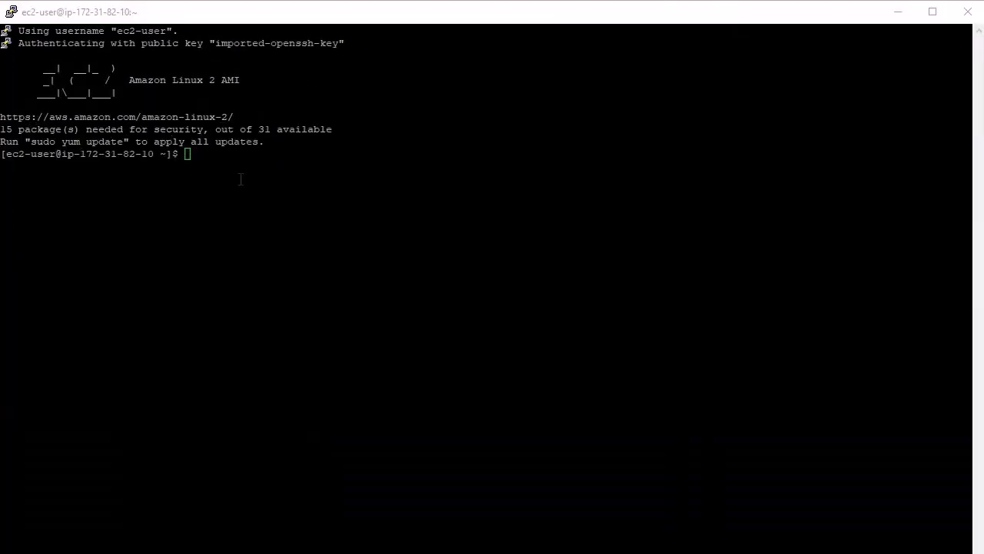
click(240, 179)
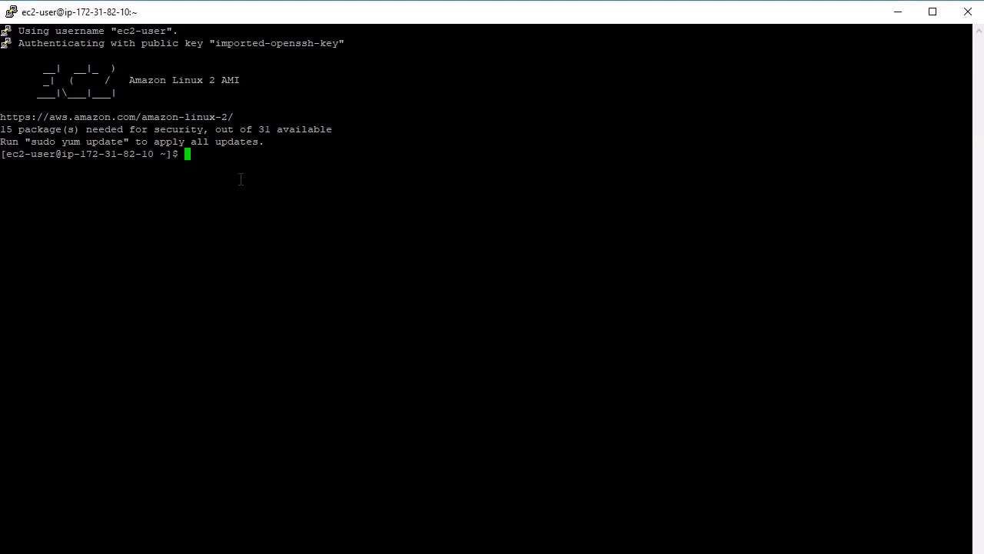
text(id)
key(Return)
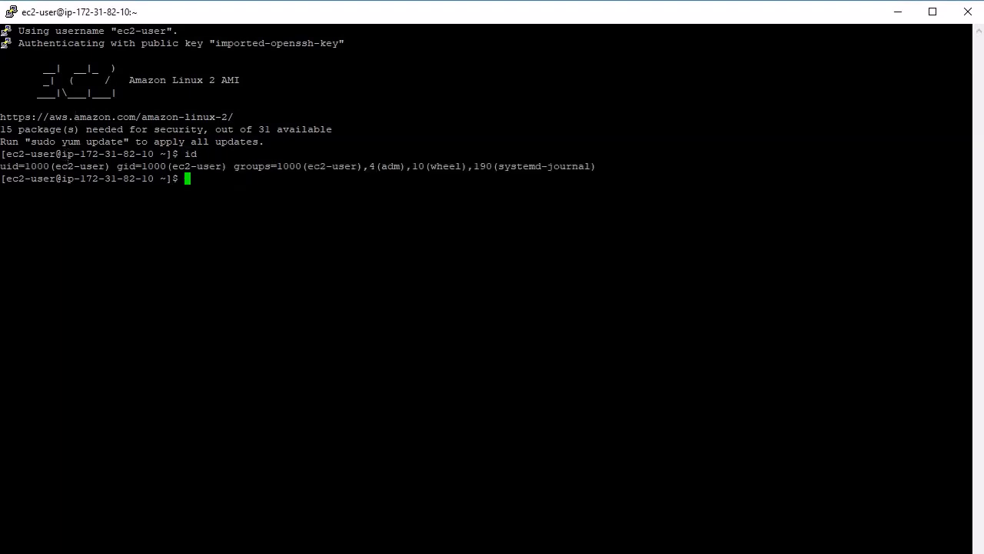
click(0, 153)
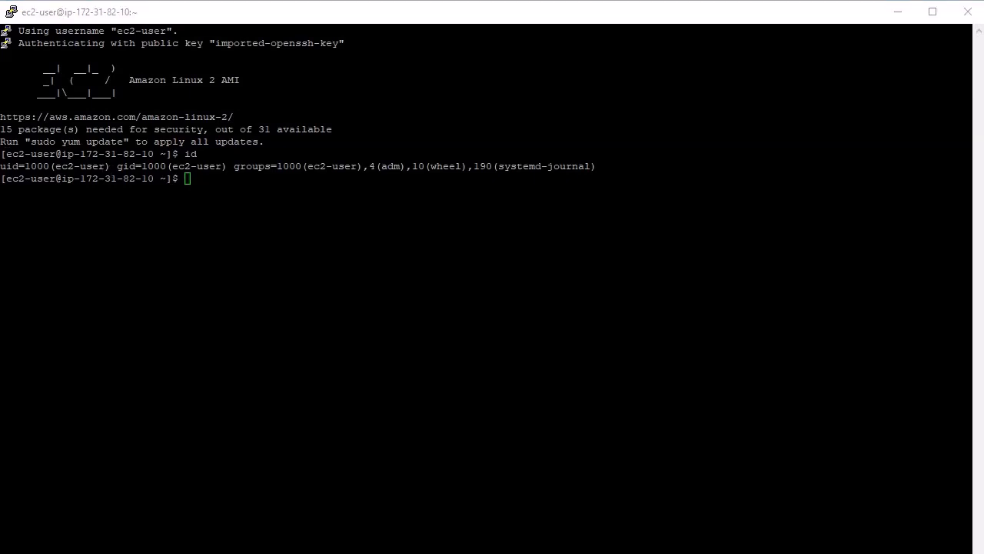